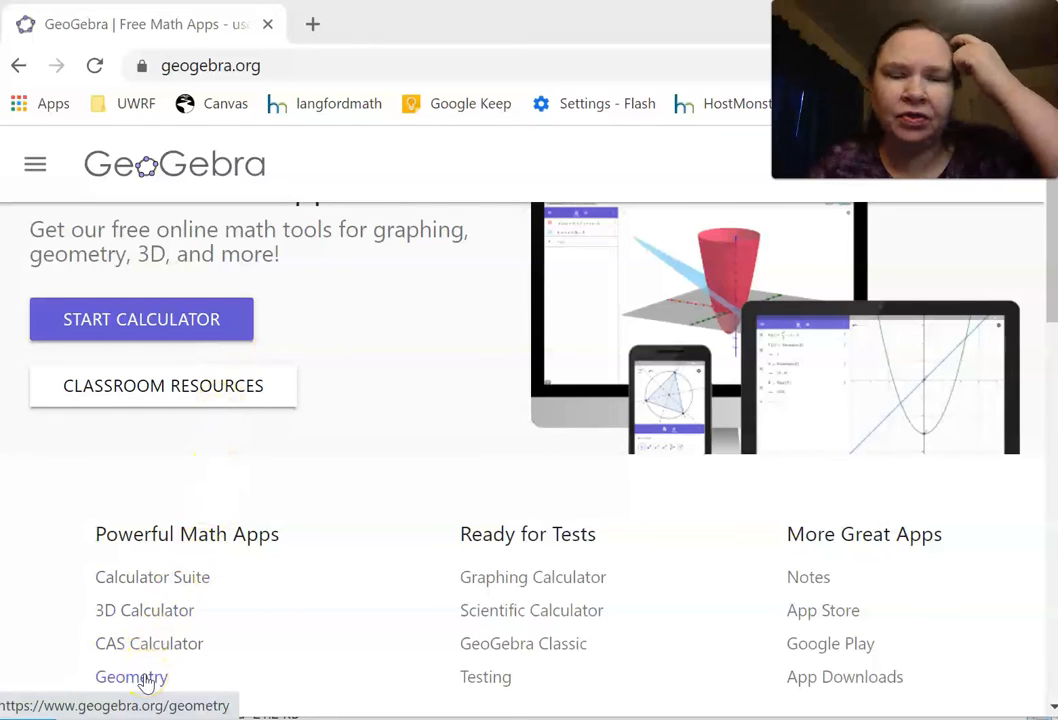
Step: Start the online calculator, hide the axes and set the grid to No Grid in the graphics view
left_click(171, 317)
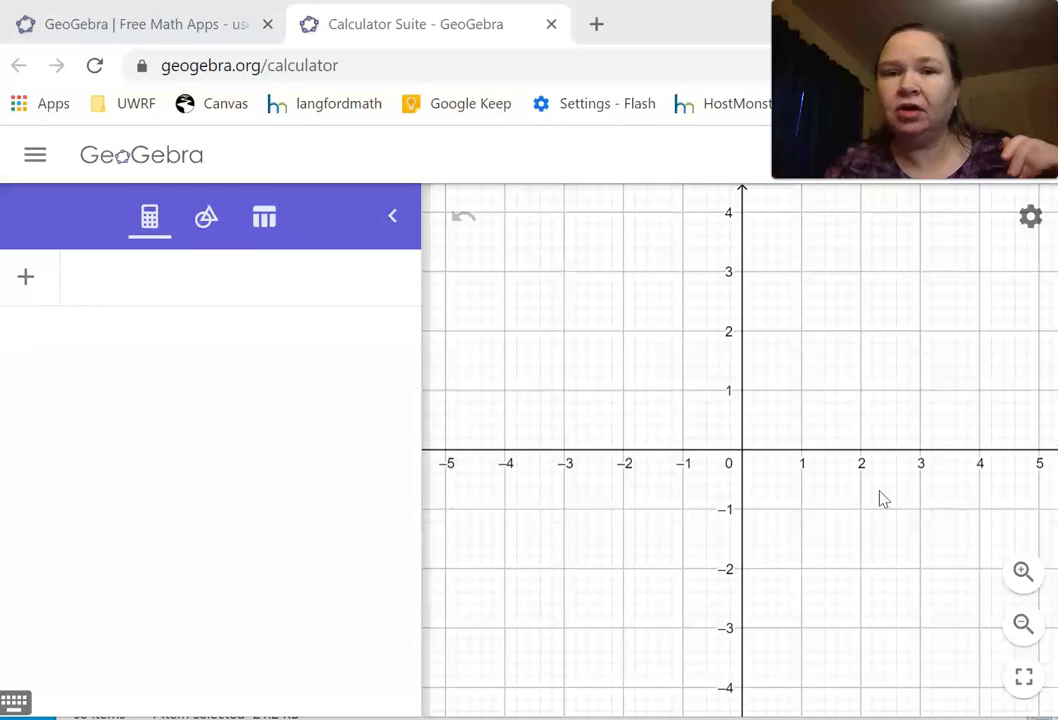
right_click(779, 385)
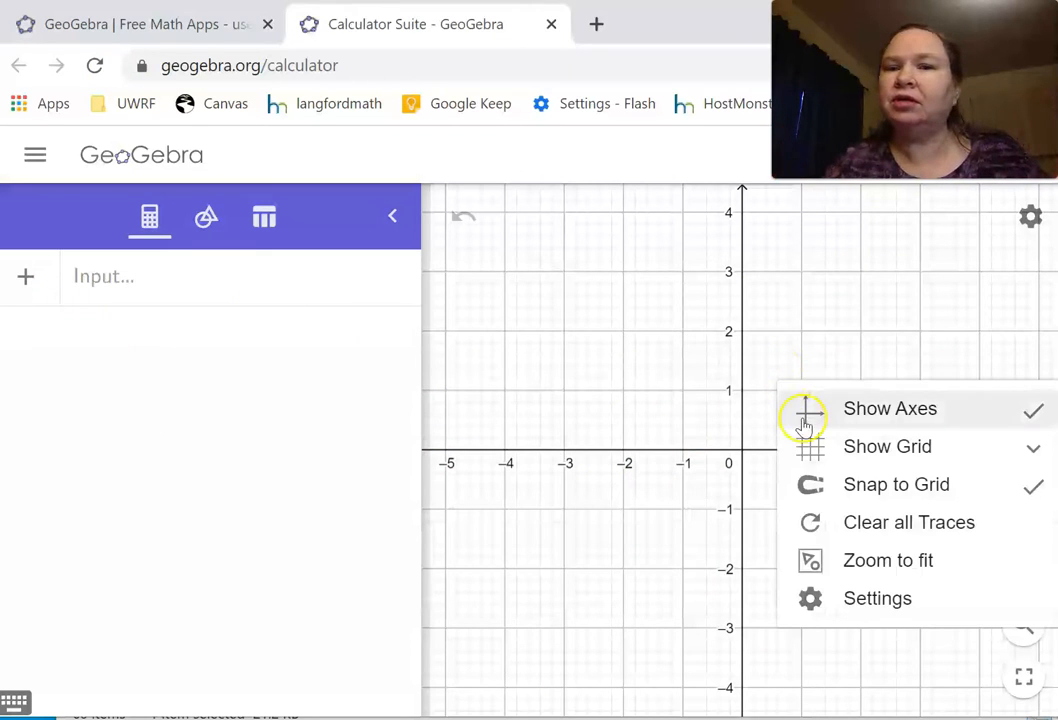
left_click(806, 412)
right_click(807, 417)
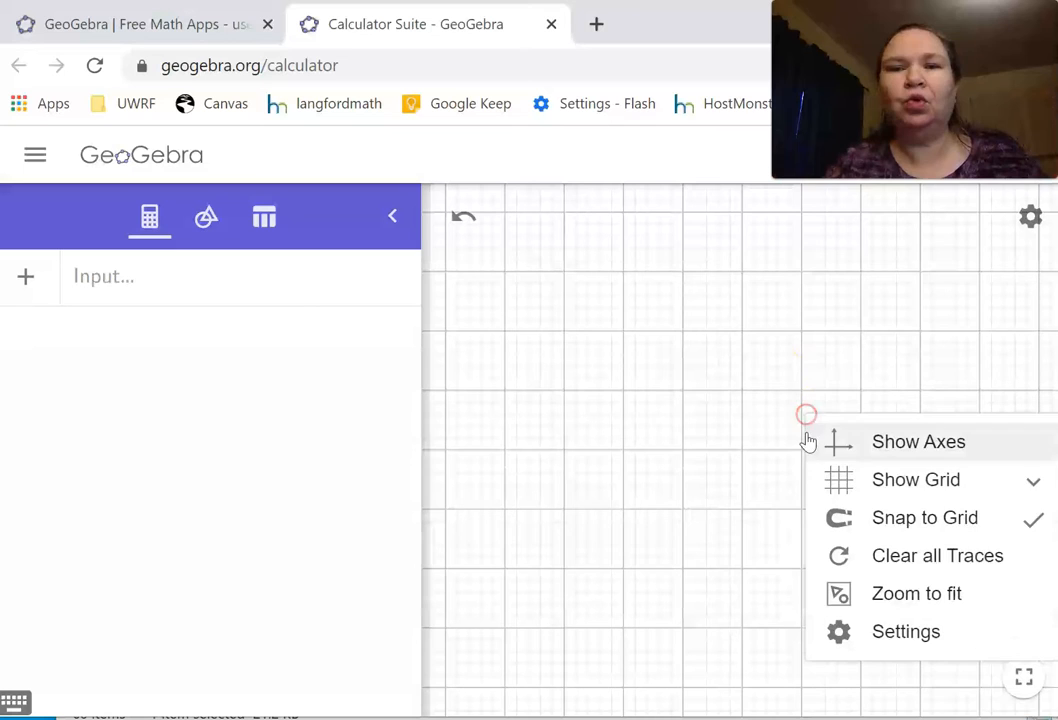
left_click(824, 483)
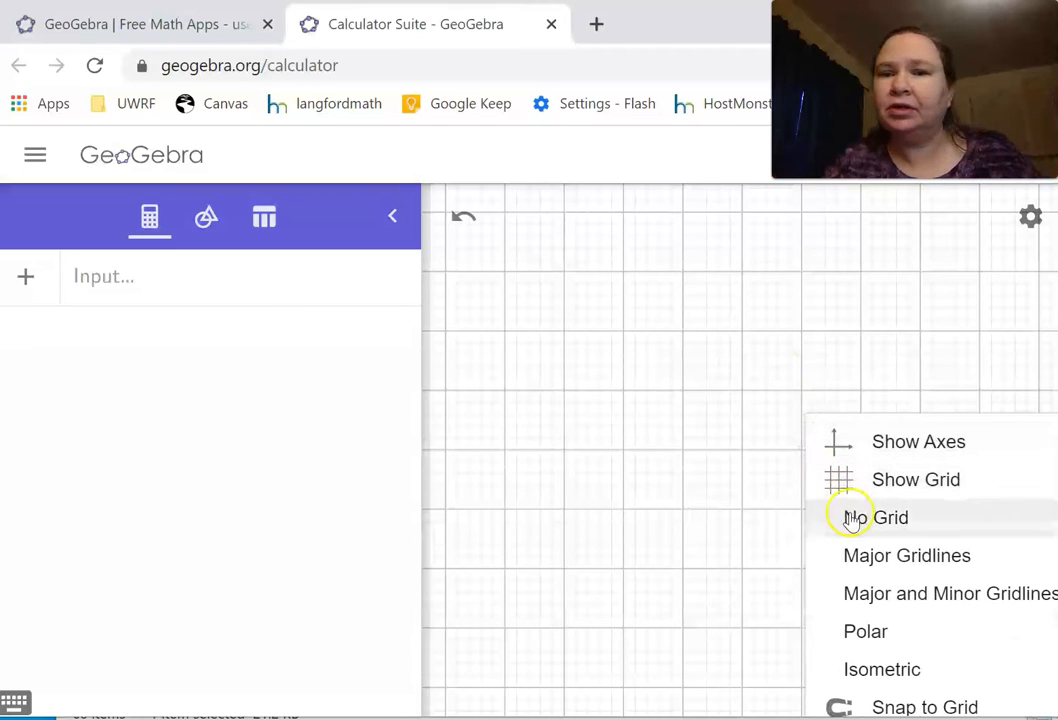
left_click(851, 516)
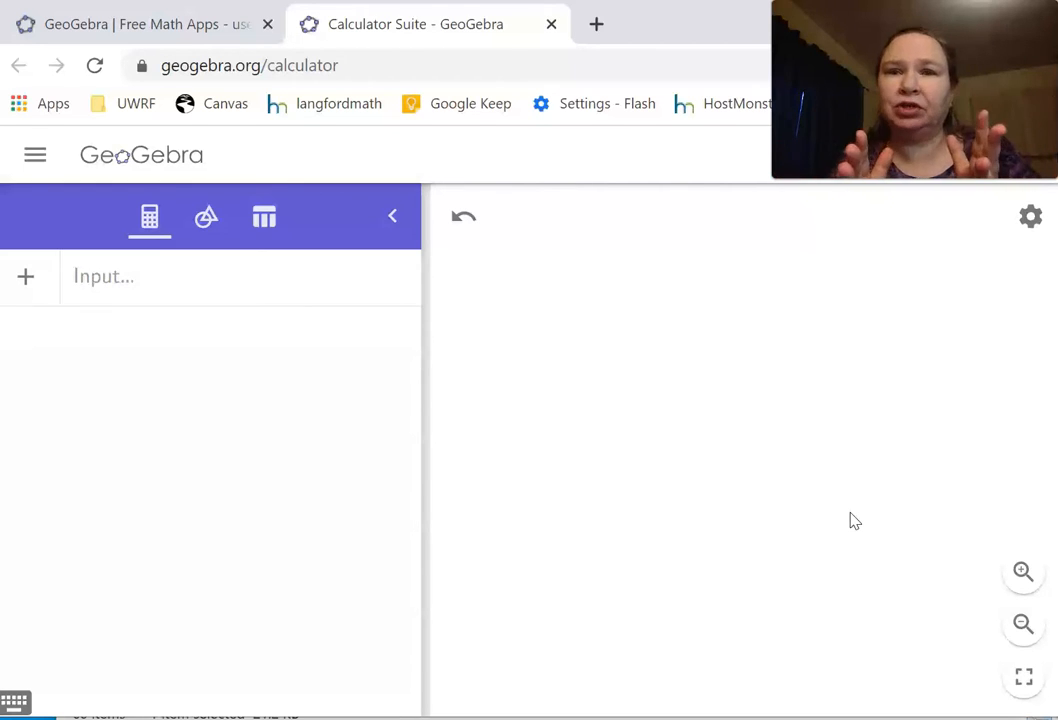
Step: Show the construction tools instead of the algebra view, expand the full tool list and find the Polygons group
left_click(207, 220)
mouse_move(406, 354)
left_mouse_down()
mouse_move(406, 338)
mouse_move(378, 449)
mouse_move(366, 676)
mouse_move(385, 600)
mouse_move(392, 678)
mouse_move(418, 343)
left_mouse_up()
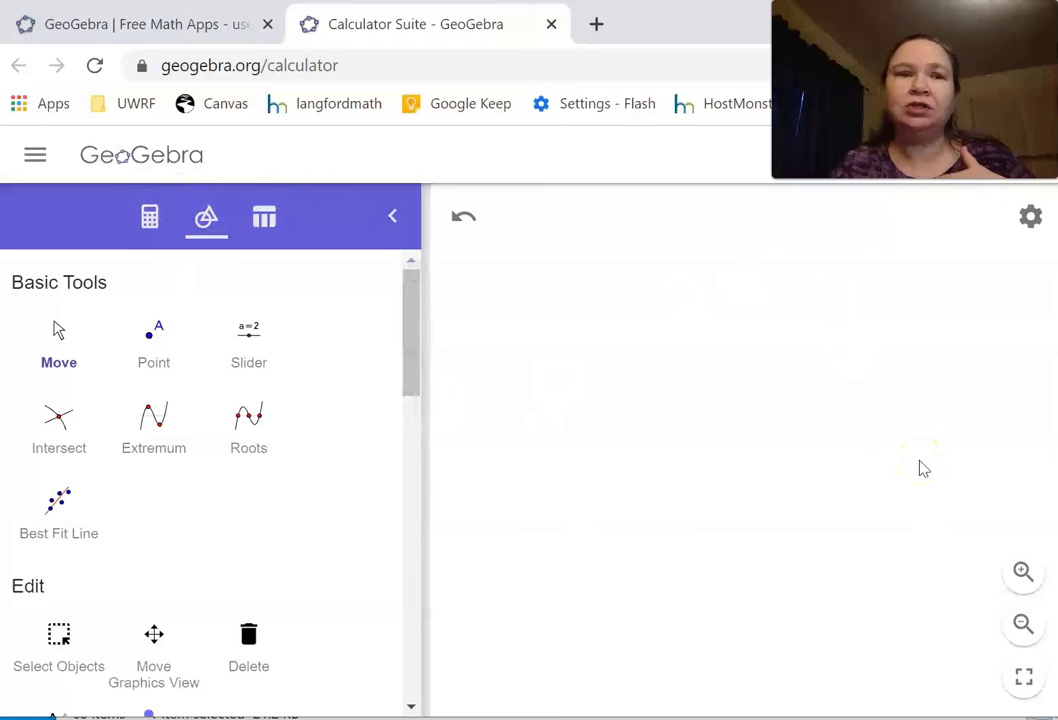
left_click(152, 222)
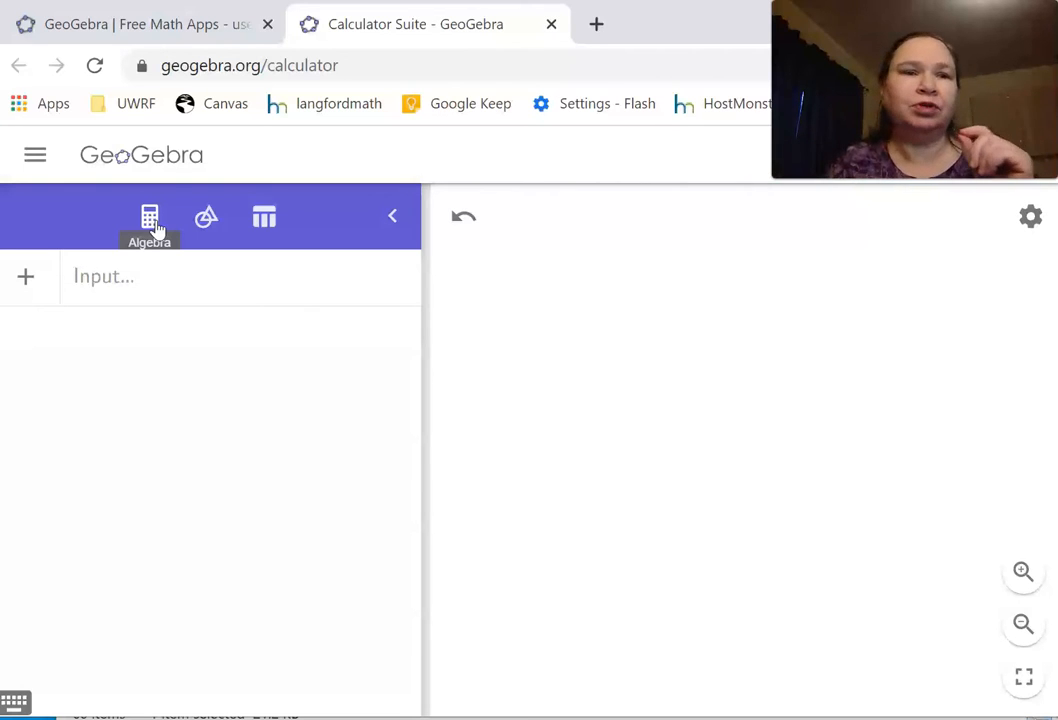
left_click(206, 218)
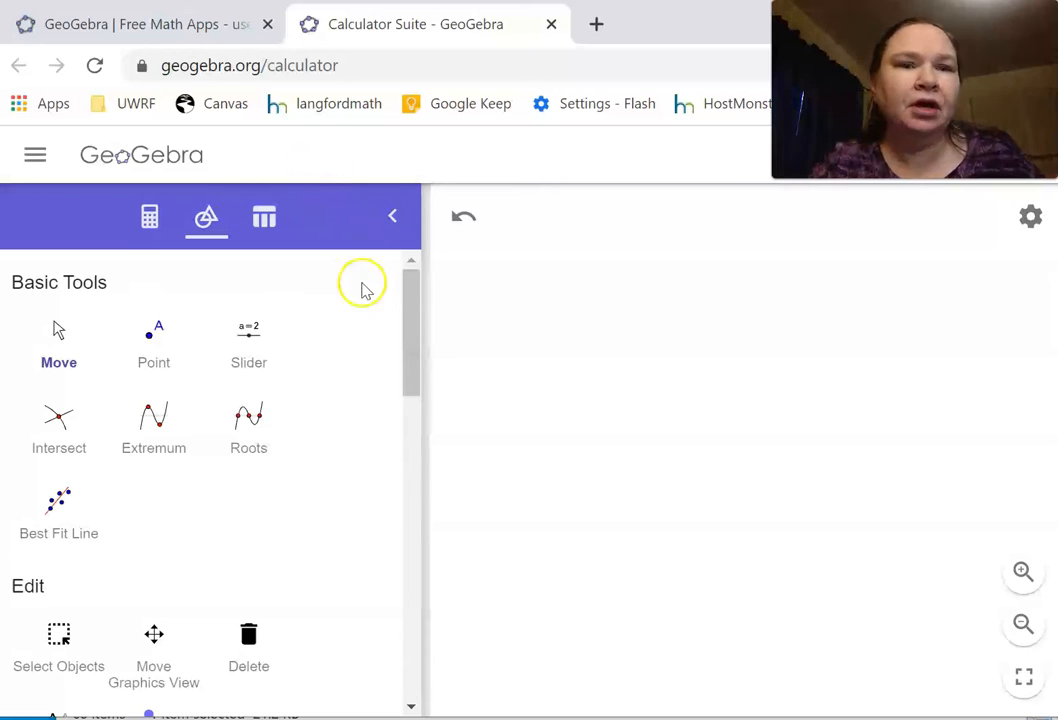
left_click_drag(410, 312, 358, 628)
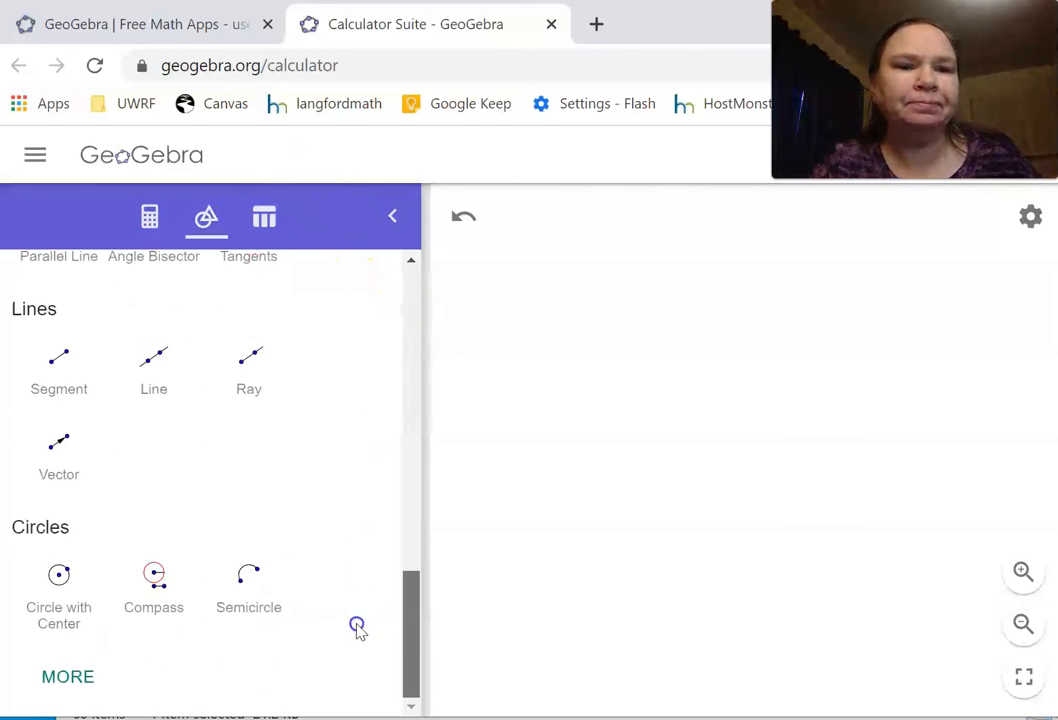
left_click(70, 676)
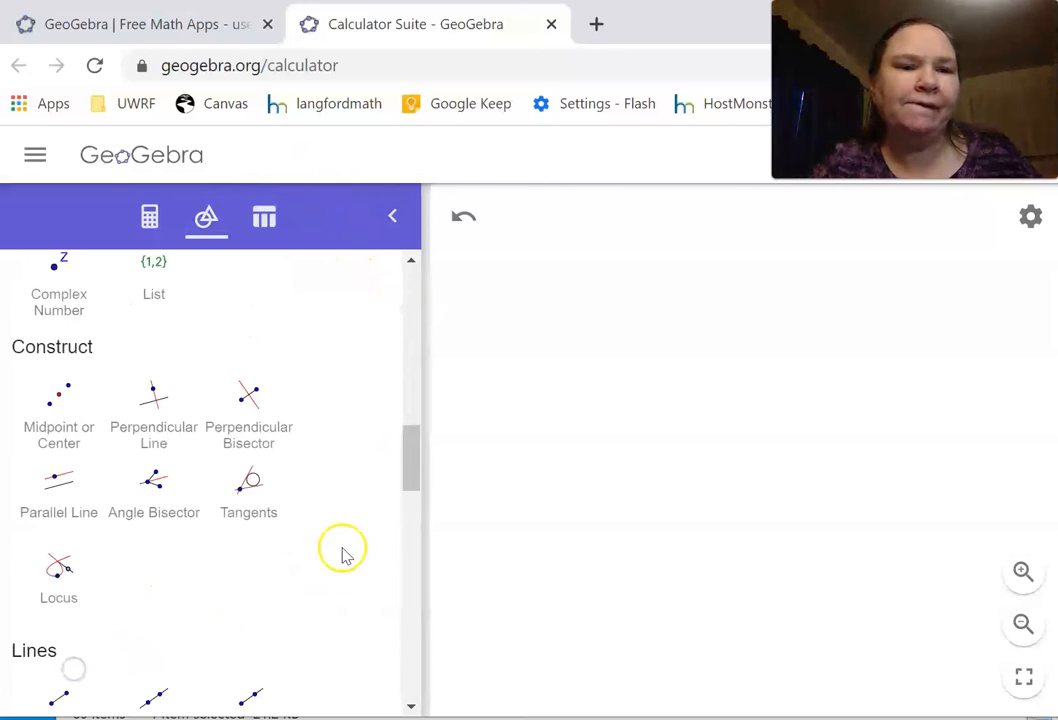
scroll(342, 556, "down", 15)
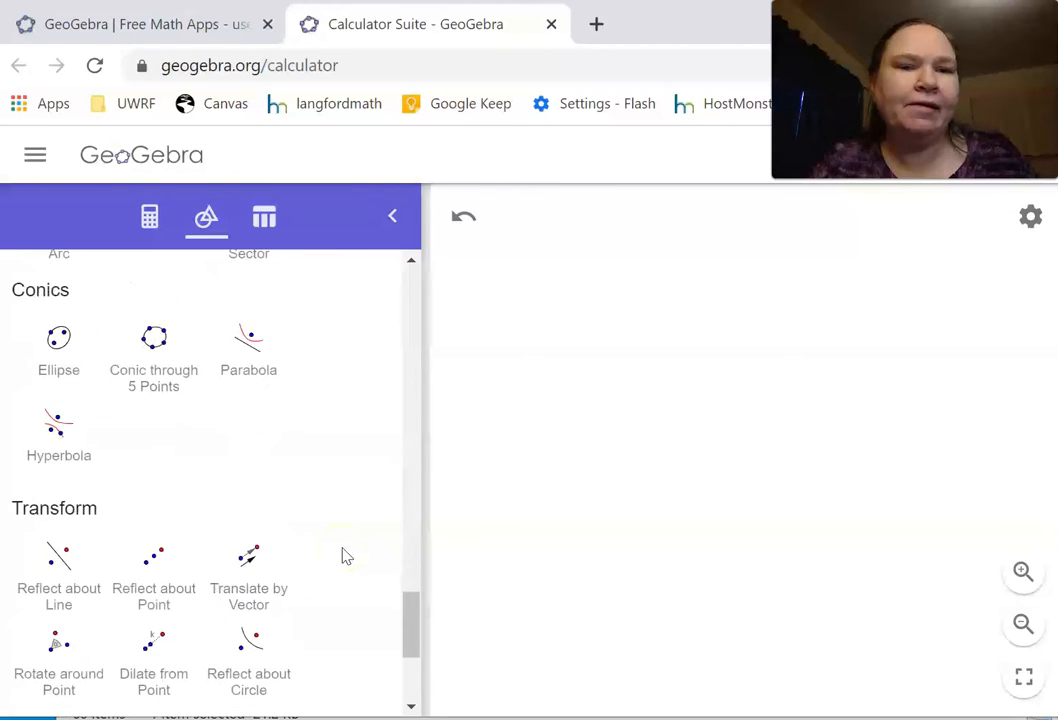
left_click_drag(416, 668, 434, 559)
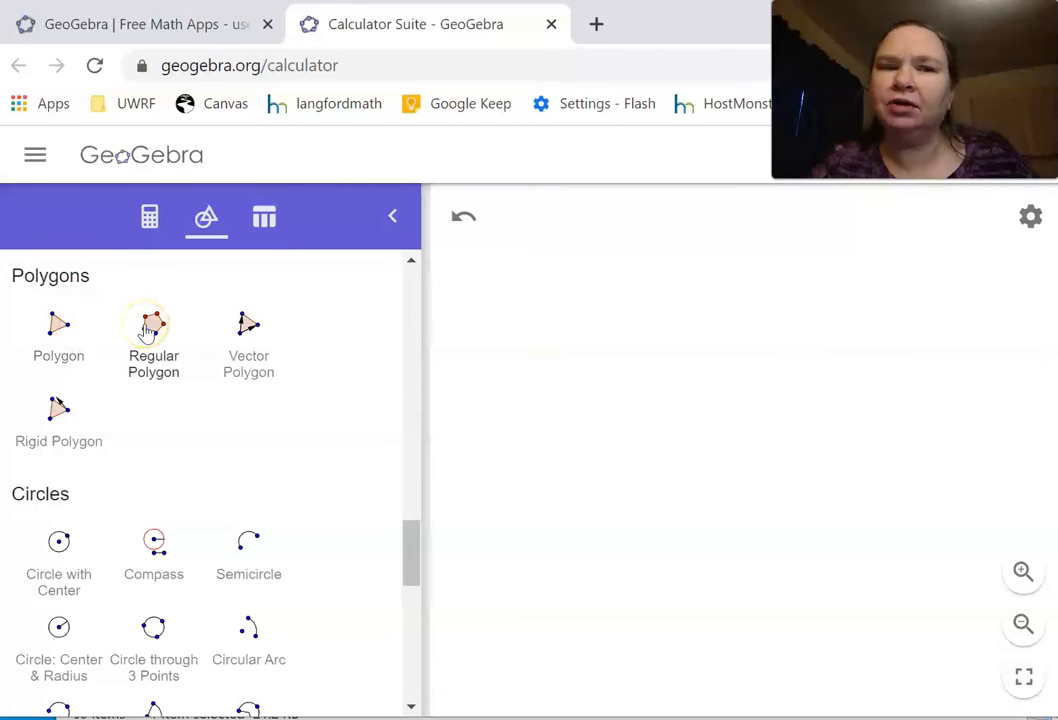
left_click(58, 333)
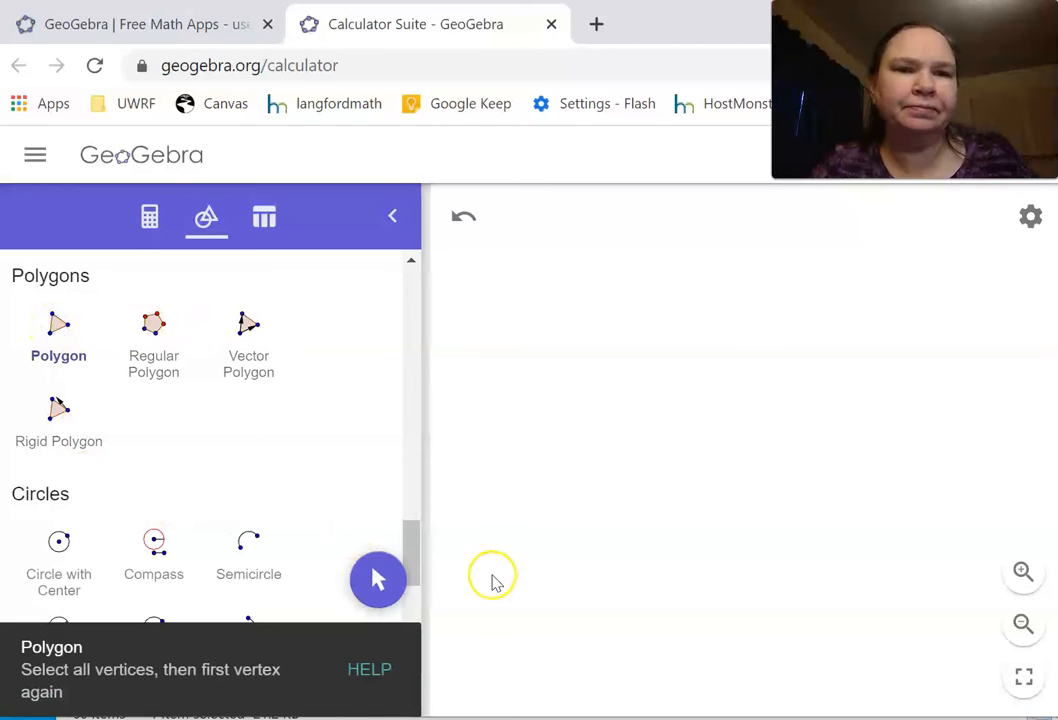
left_click(537, 590)
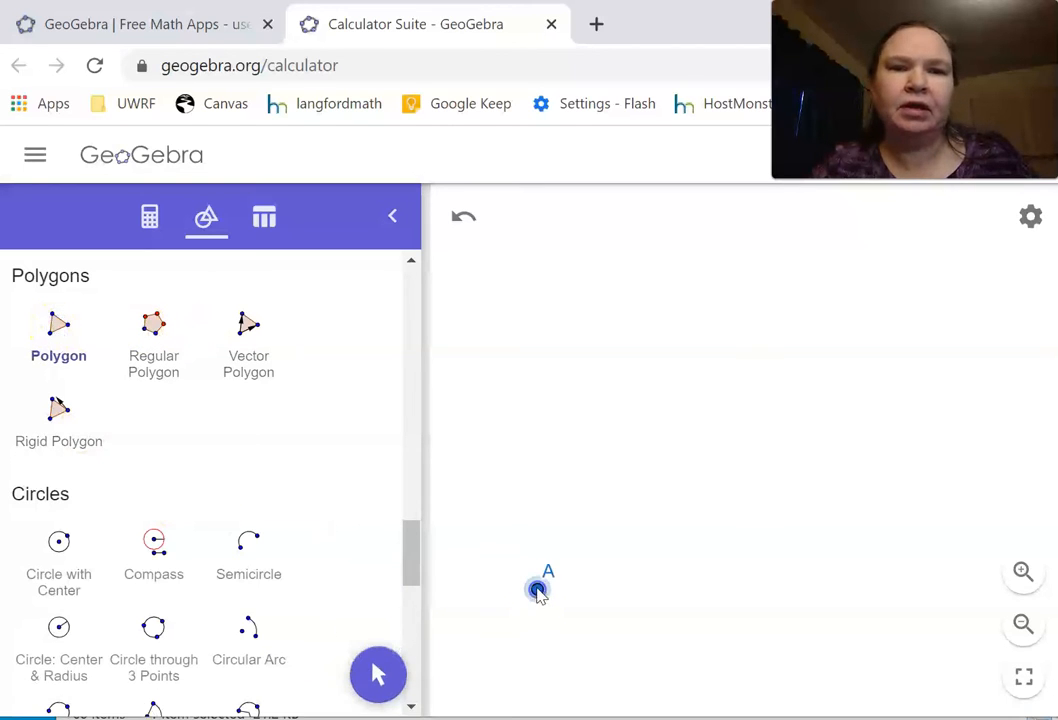
left_click(528, 344)
left_click(623, 302)
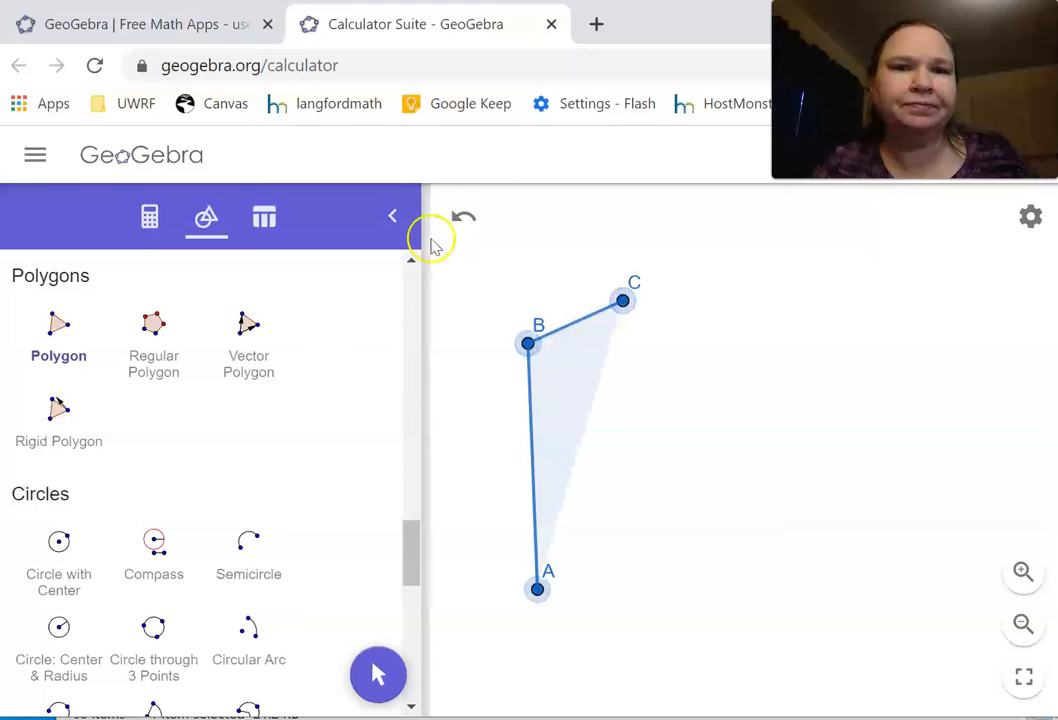
left_click(458, 218)
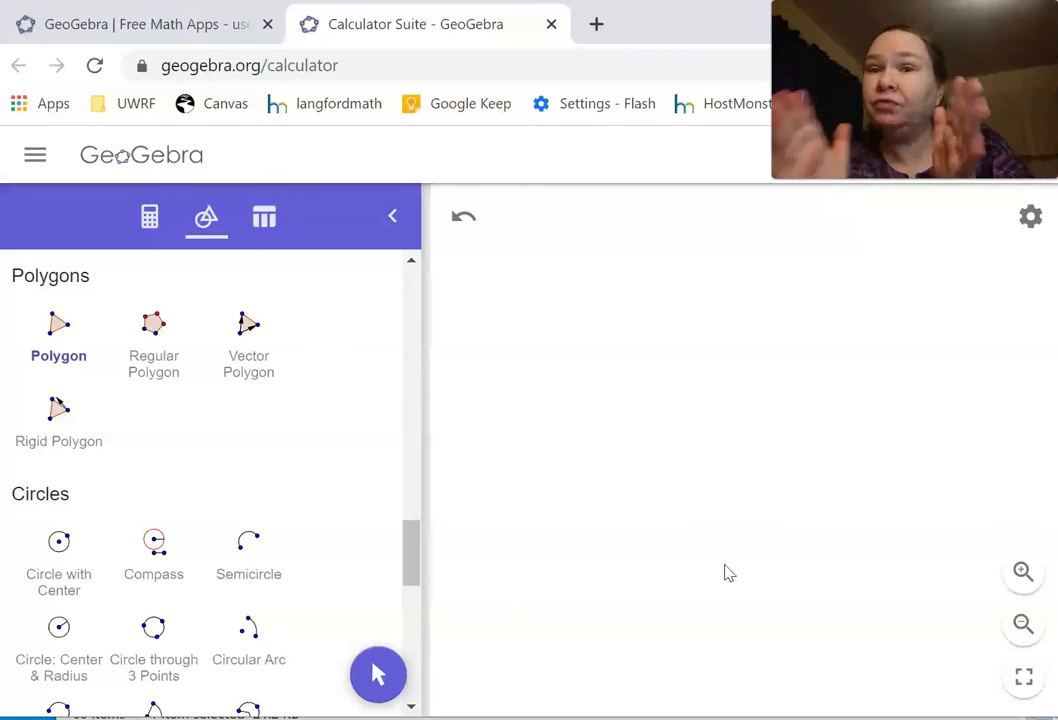
Step: Set the global labeling option to New Points Only and close the settings
left_click(1031, 217)
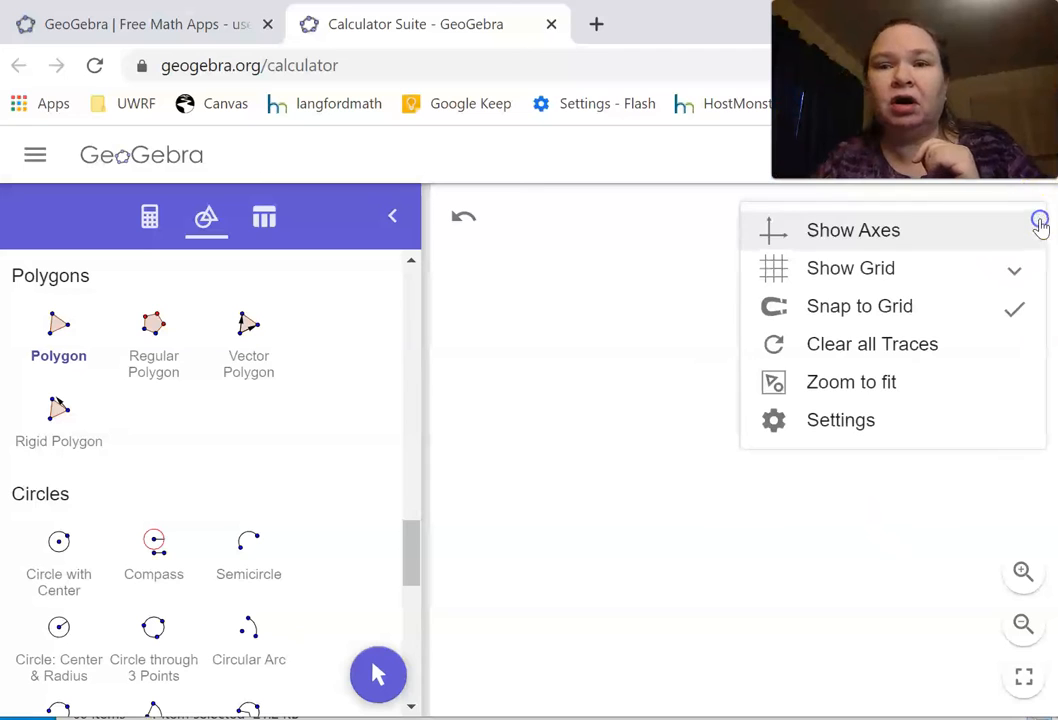
left_click(851, 428)
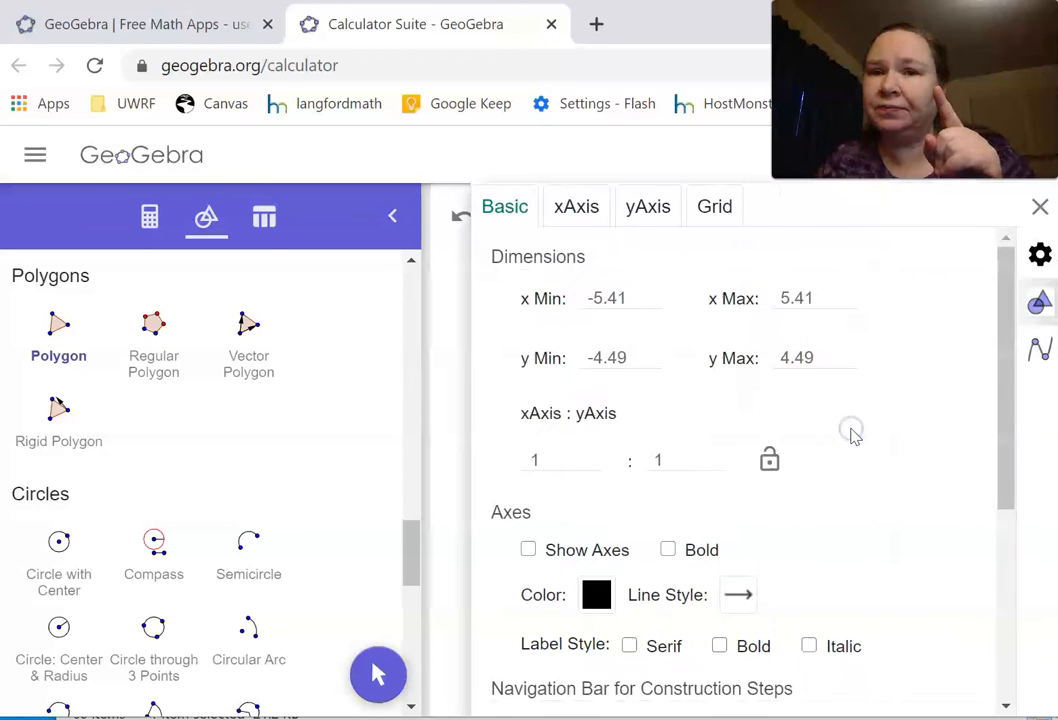
left_click(1040, 258)
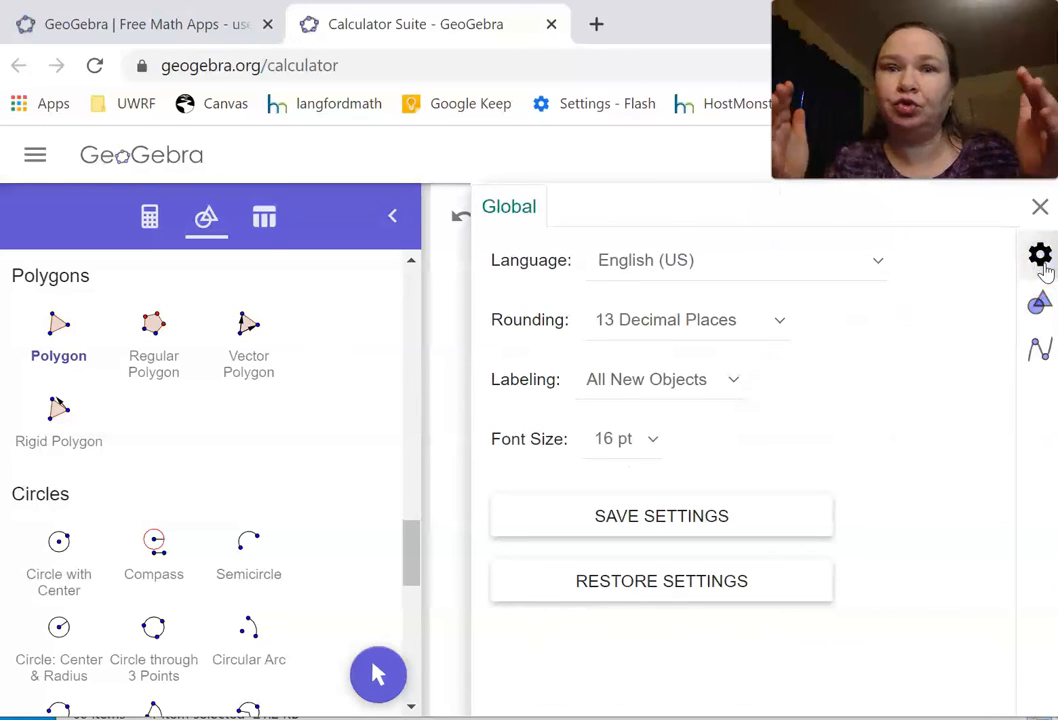
left_click(735, 382)
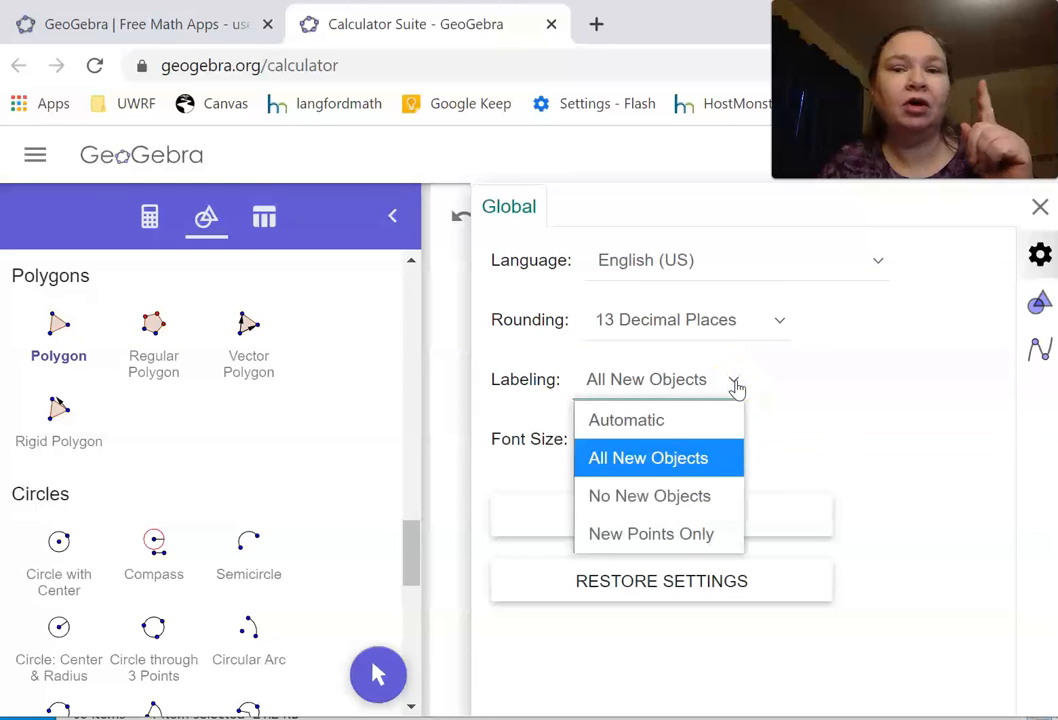
left_click(661, 534)
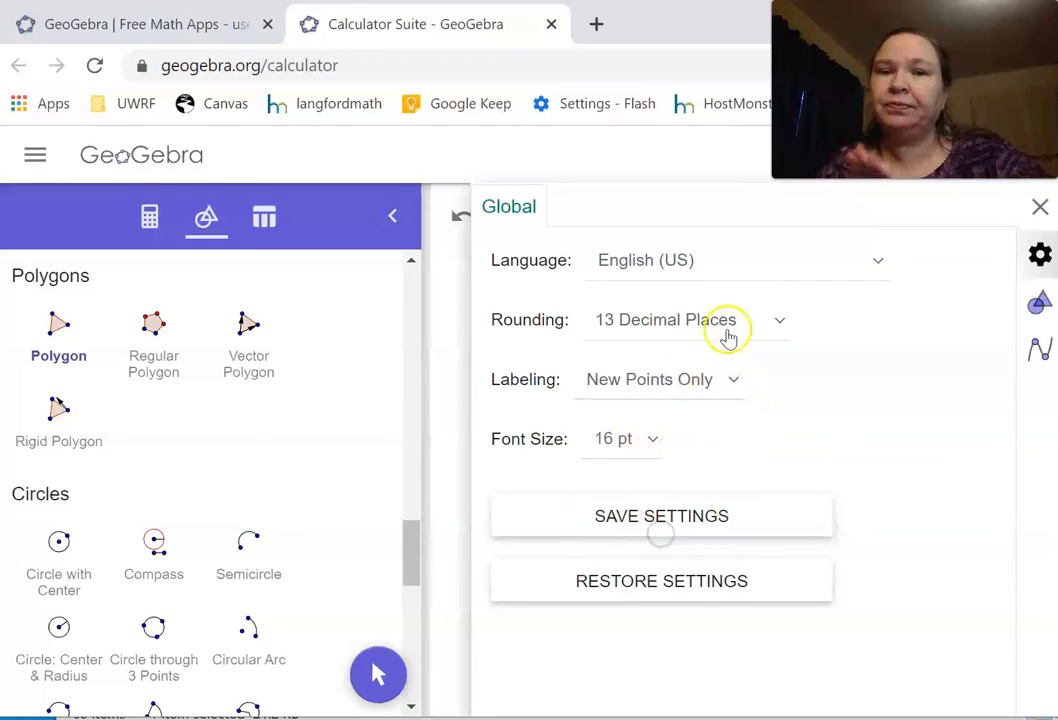
left_click(1040, 207)
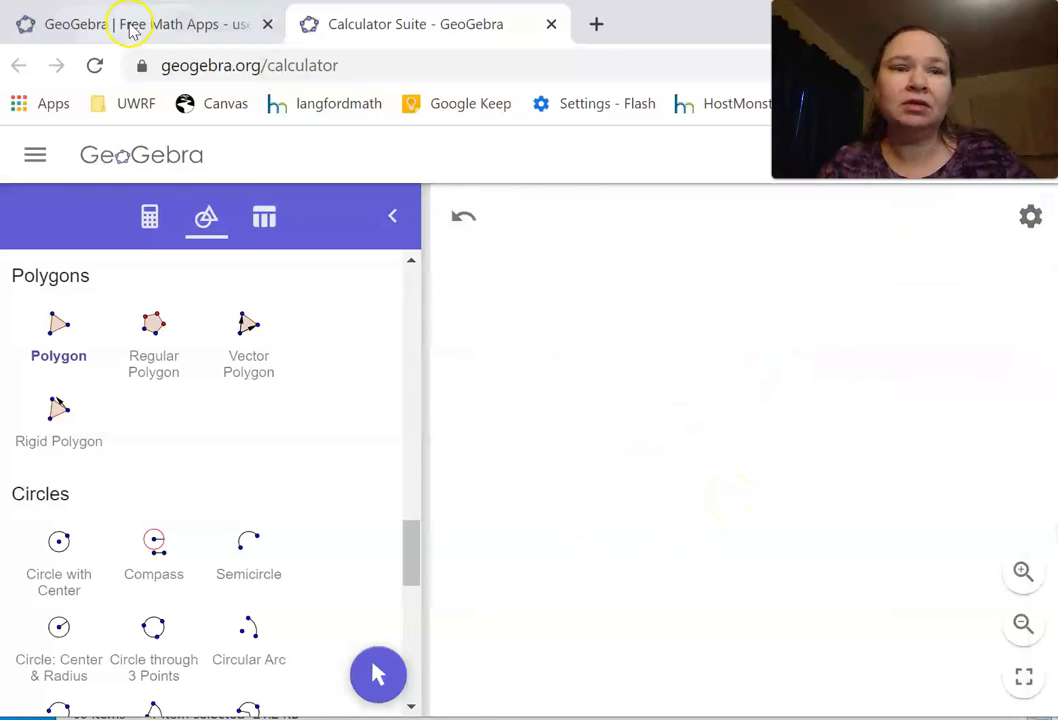
Step: Draw a closed, flag-shaped polygon with five vertices A to E using the Polygon tool
left_click(149, 219)
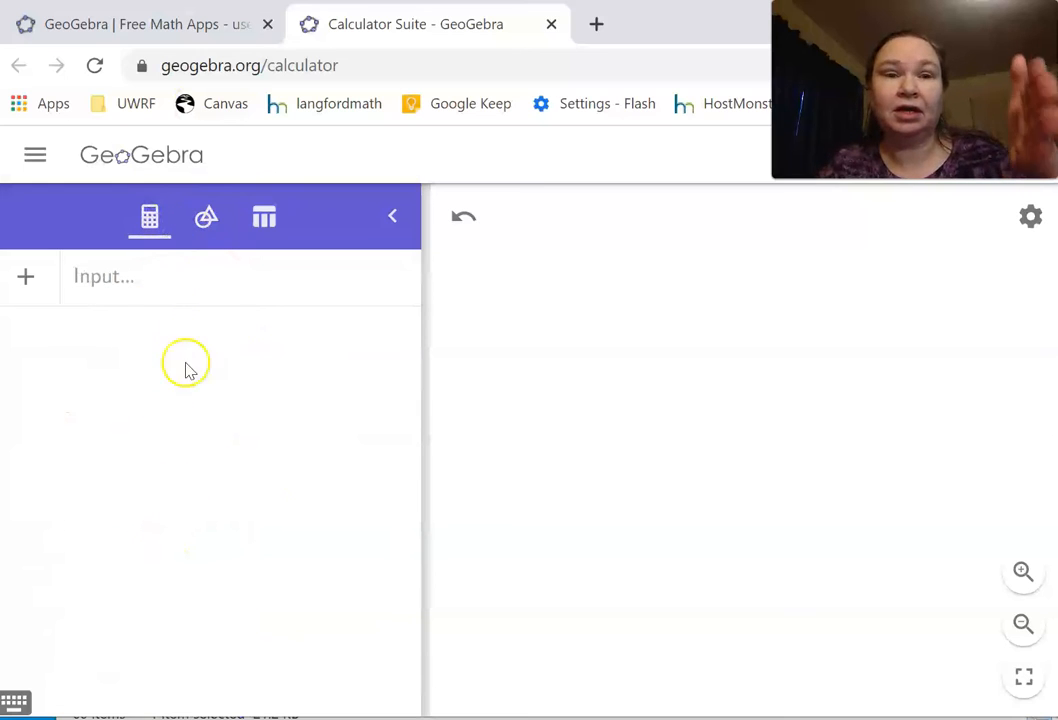
left_click(203, 233)
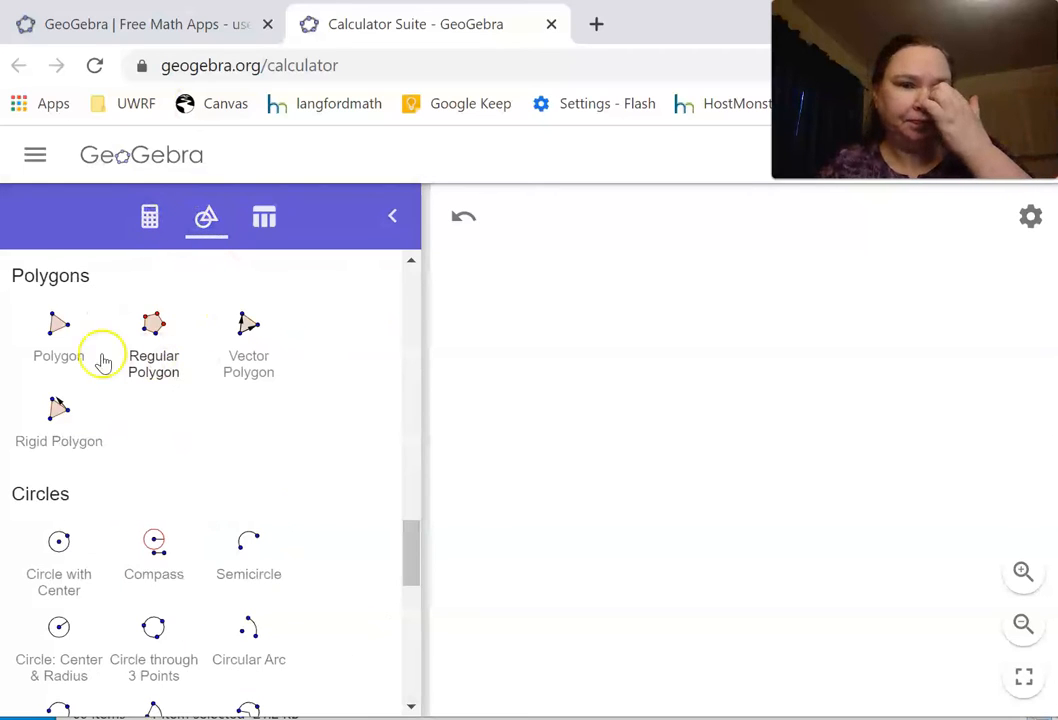
left_click(55, 333)
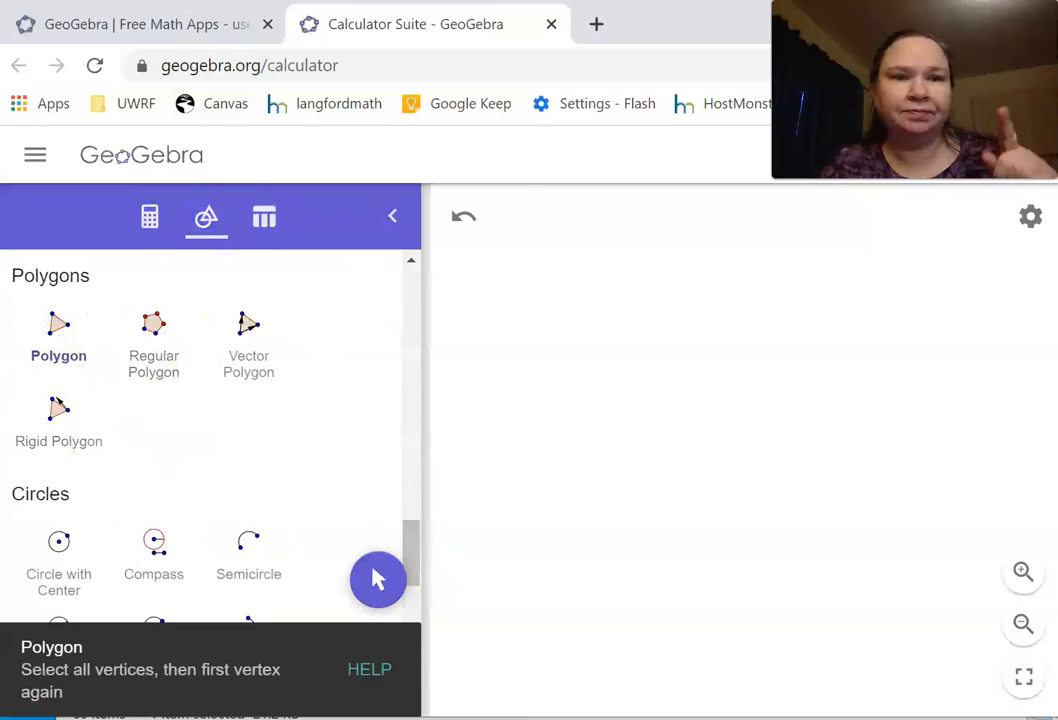
left_click(600, 609)
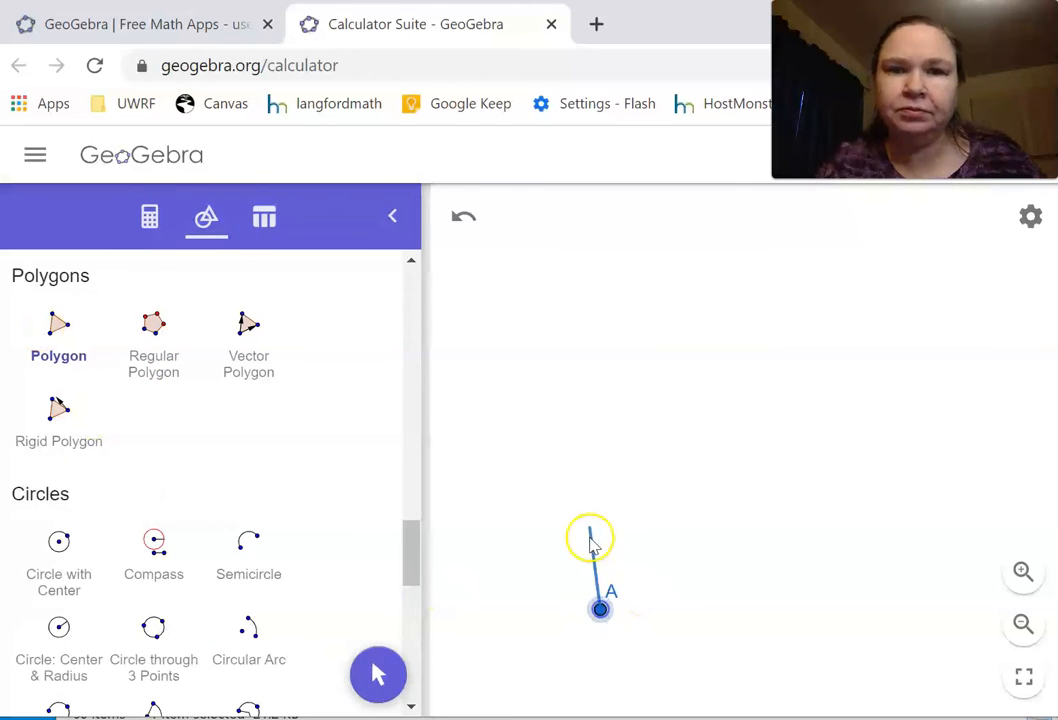
left_click(561, 297)
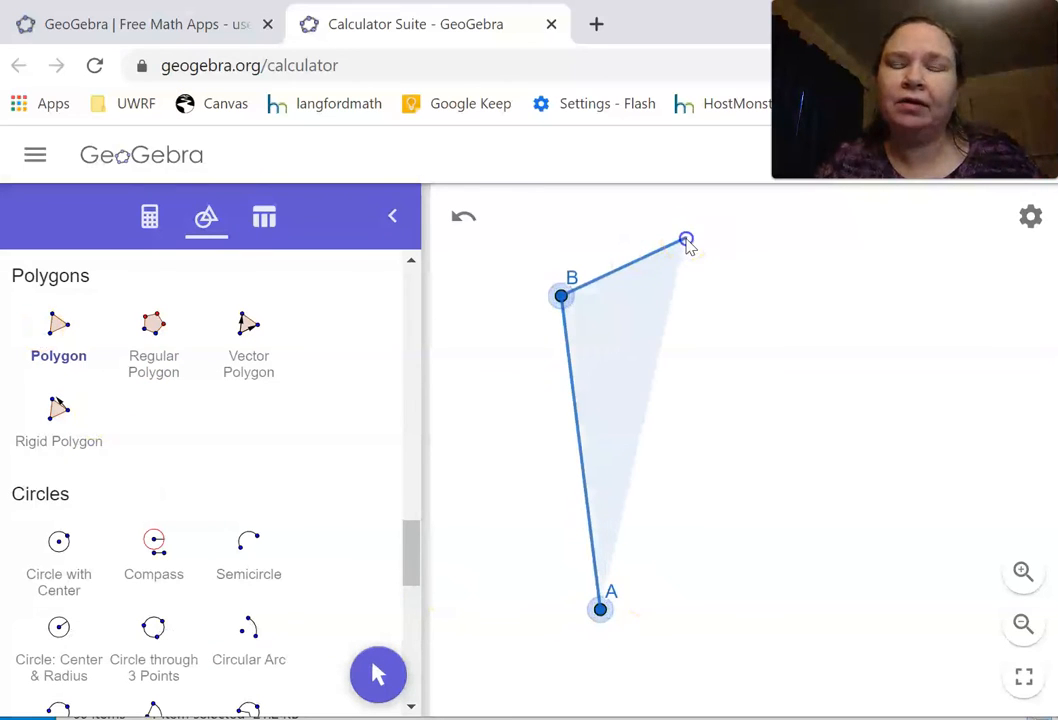
left_click(685, 238)
left_click(730, 376)
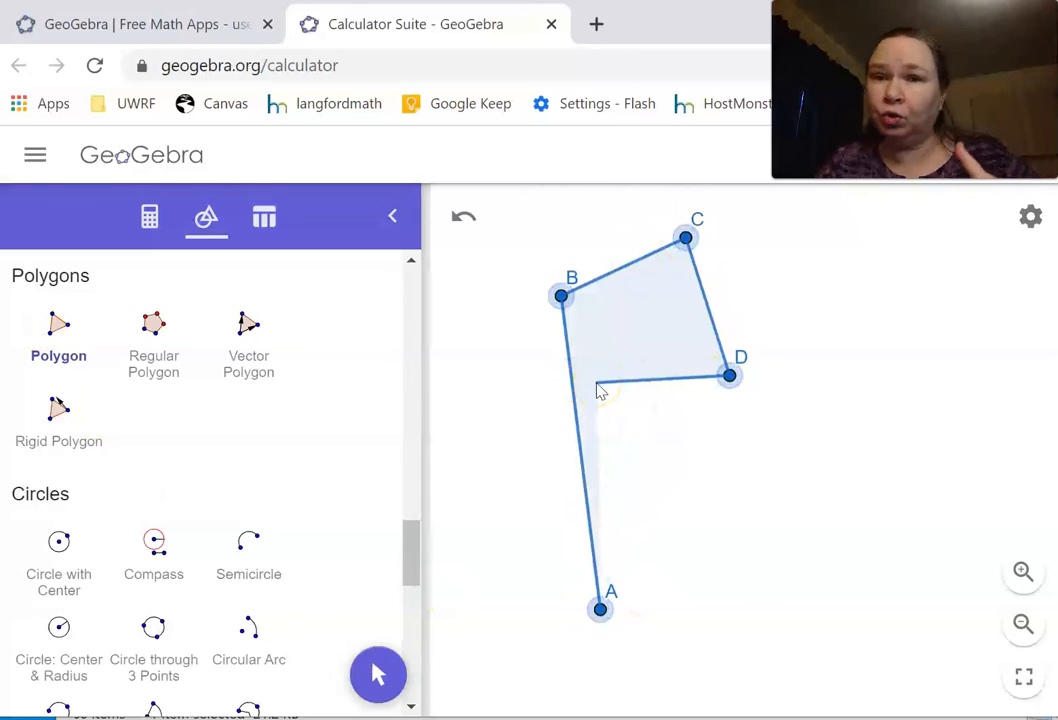
left_click(600, 609)
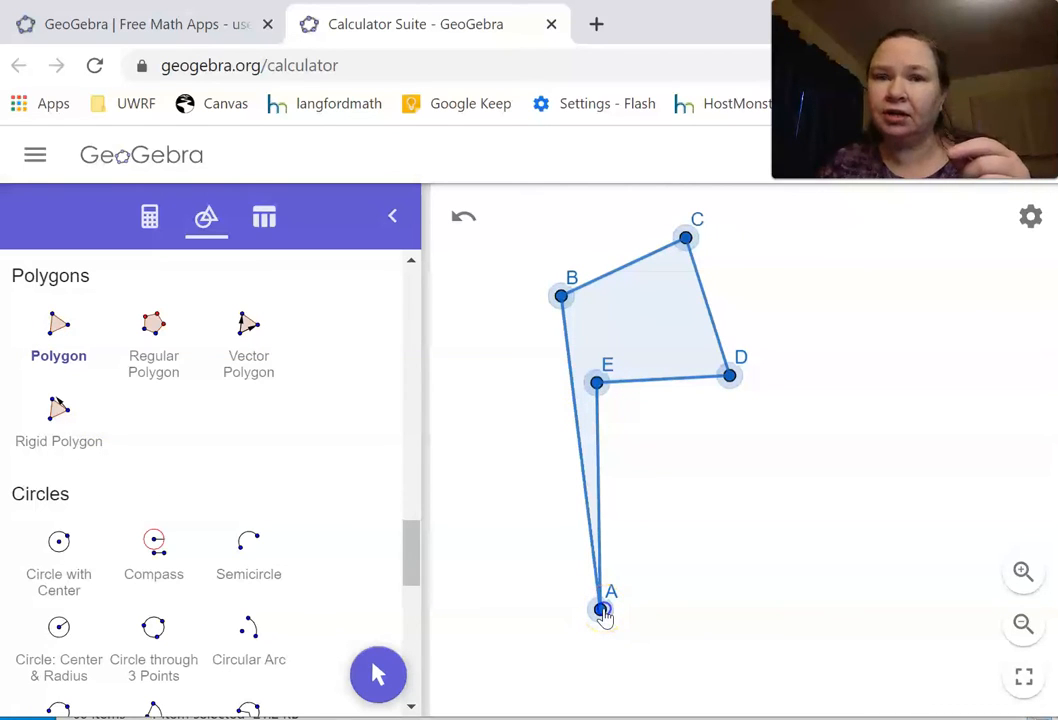
left_click(602, 610)
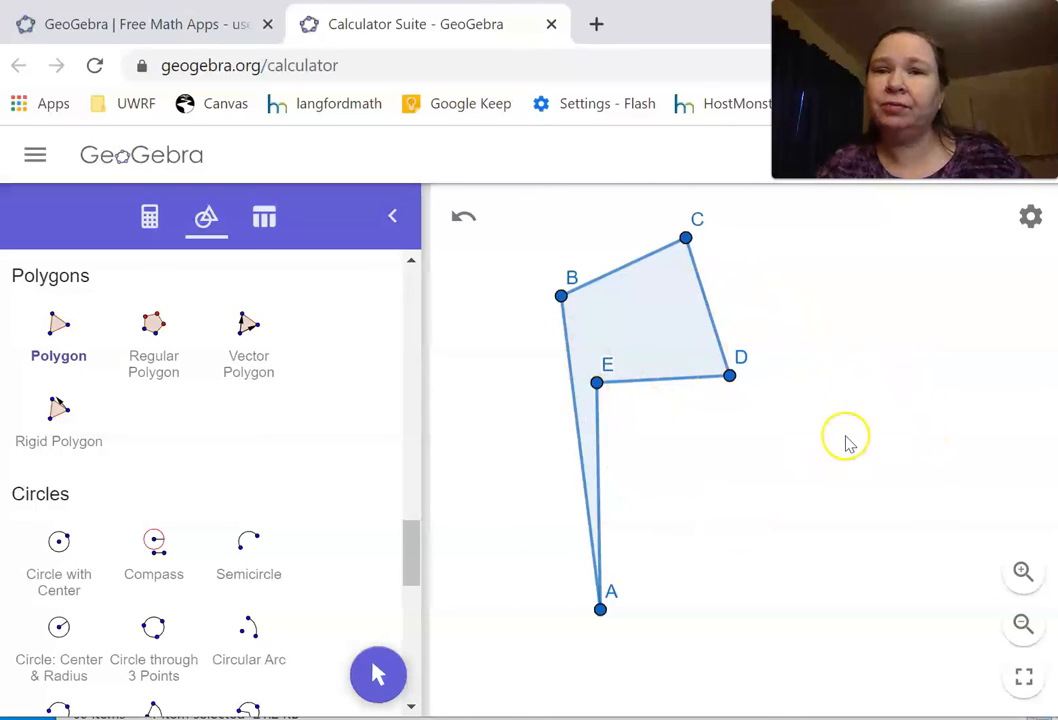
Step: Move the whole polygon with the Move tool toward the upper-left area of the graphics view
left_click(1024, 624)
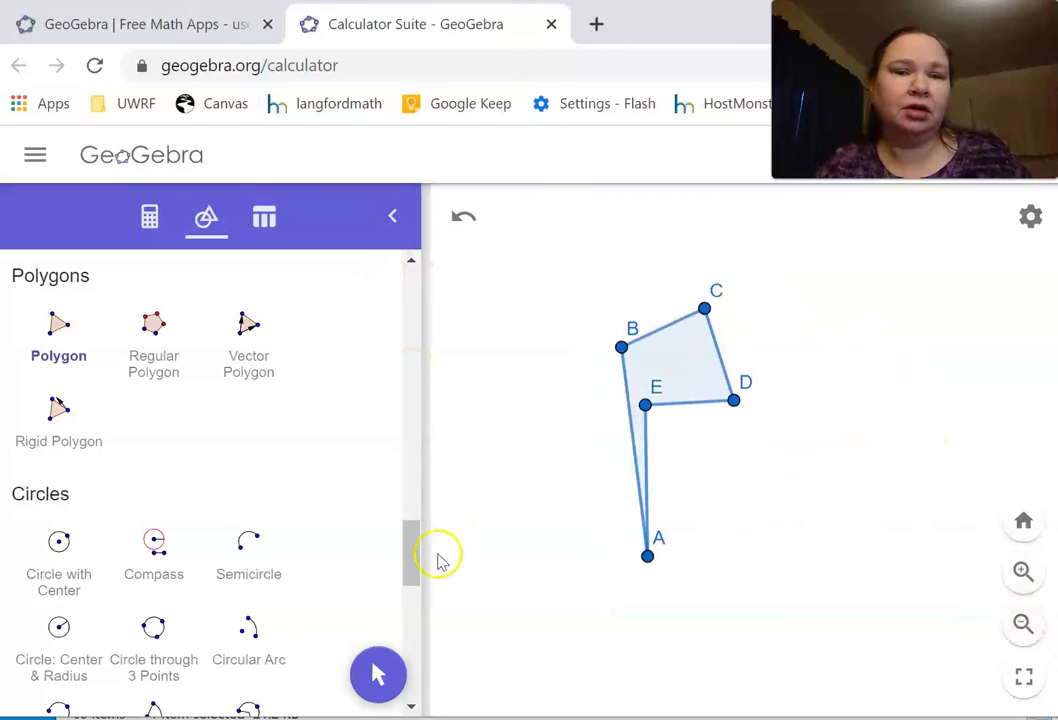
left_click_drag(411, 571, 413, 279)
left_click(64, 331)
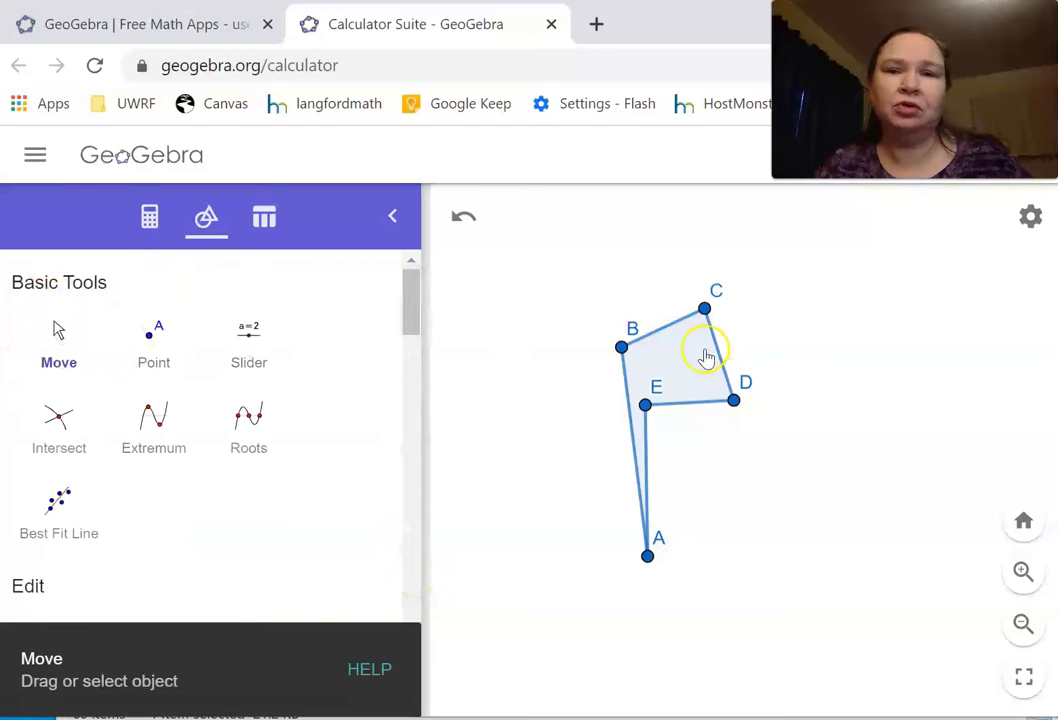
left_click_drag(683, 331, 589, 340)
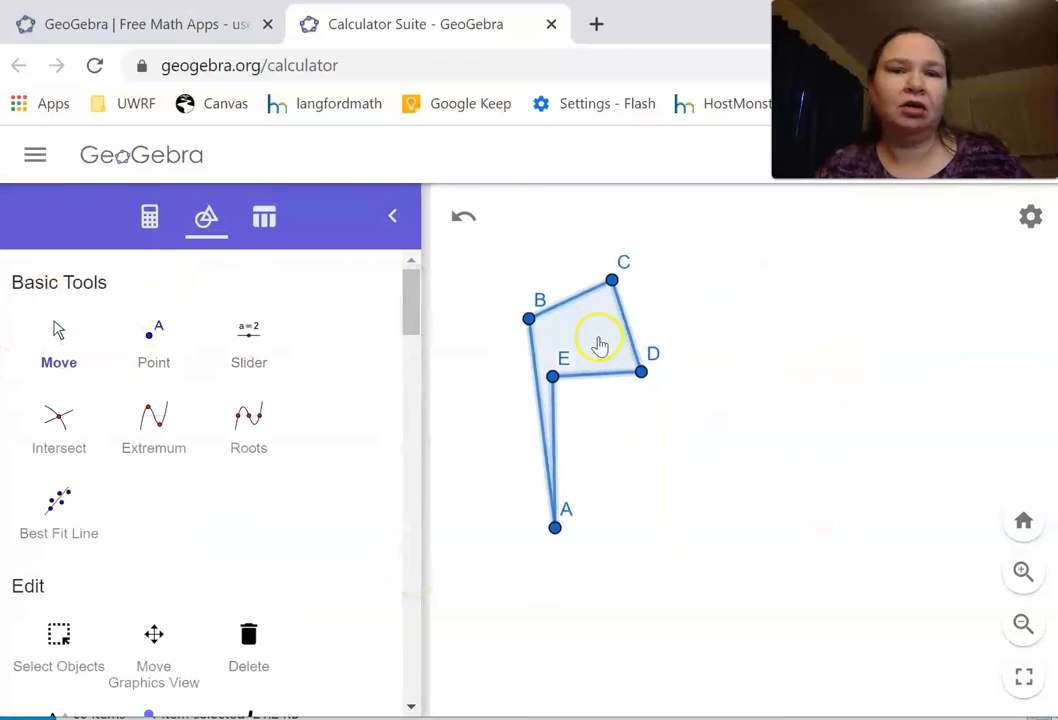
left_click_drag(619, 333, 593, 307)
Step: Deselect the polygon and reshape it by moving vertex D inward toward E and vertex E slightly upward
left_click(799, 336)
mouse_move(616, 350)
left_mouse_down()
mouse_move(598, 318)
mouse_move(569, 325)
mouse_move(572, 358)
mouse_move(595, 347)
left_mouse_up()
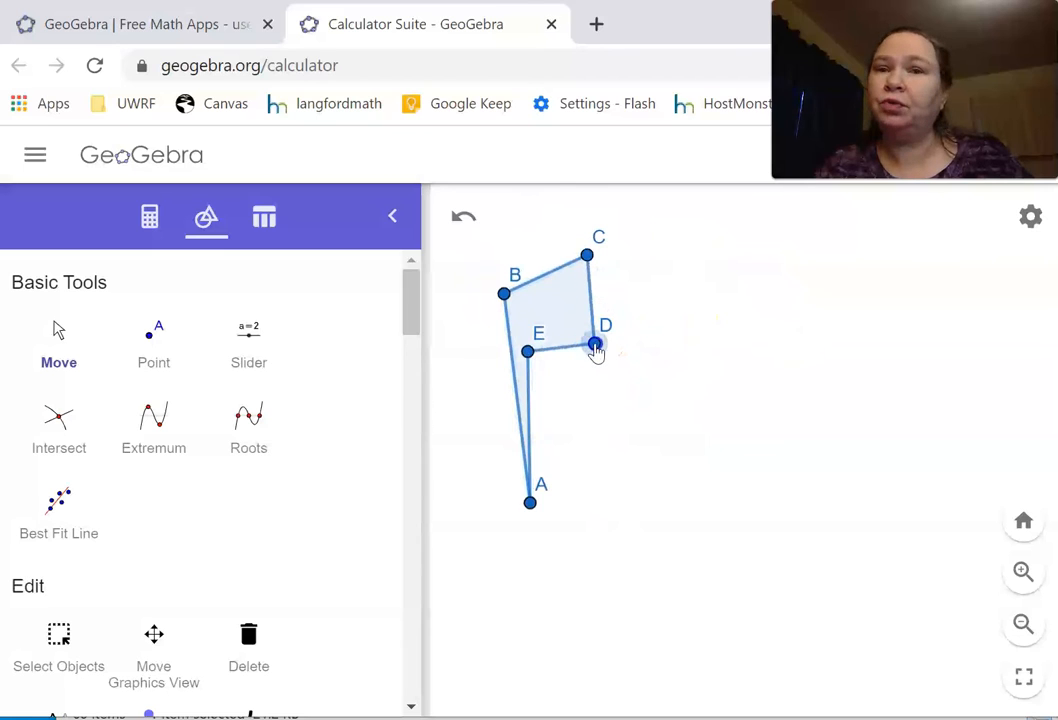
left_click_drag(529, 352, 525, 343)
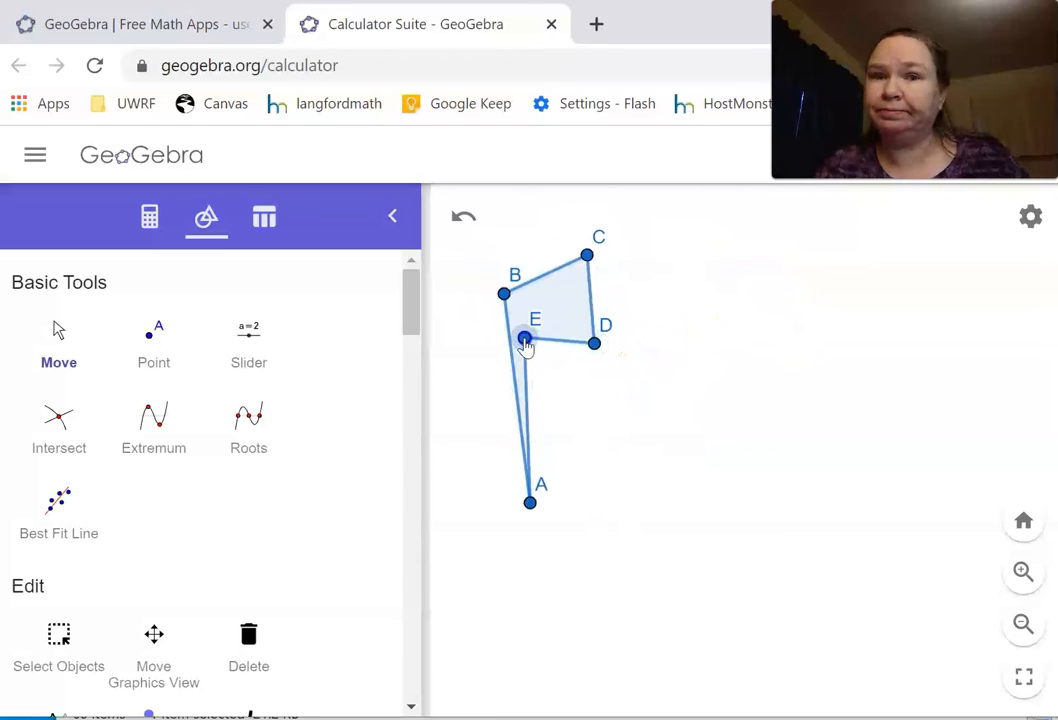
Step: Refine the flag shape by aligning vertex D under C, raising vertex A and nudging vertex E slightly up and left; deselect it
left_click_drag(598, 347, 588, 348)
left_click_drag(527, 503, 514, 465)
left_click_drag(530, 348, 526, 342)
left_click(819, 503)
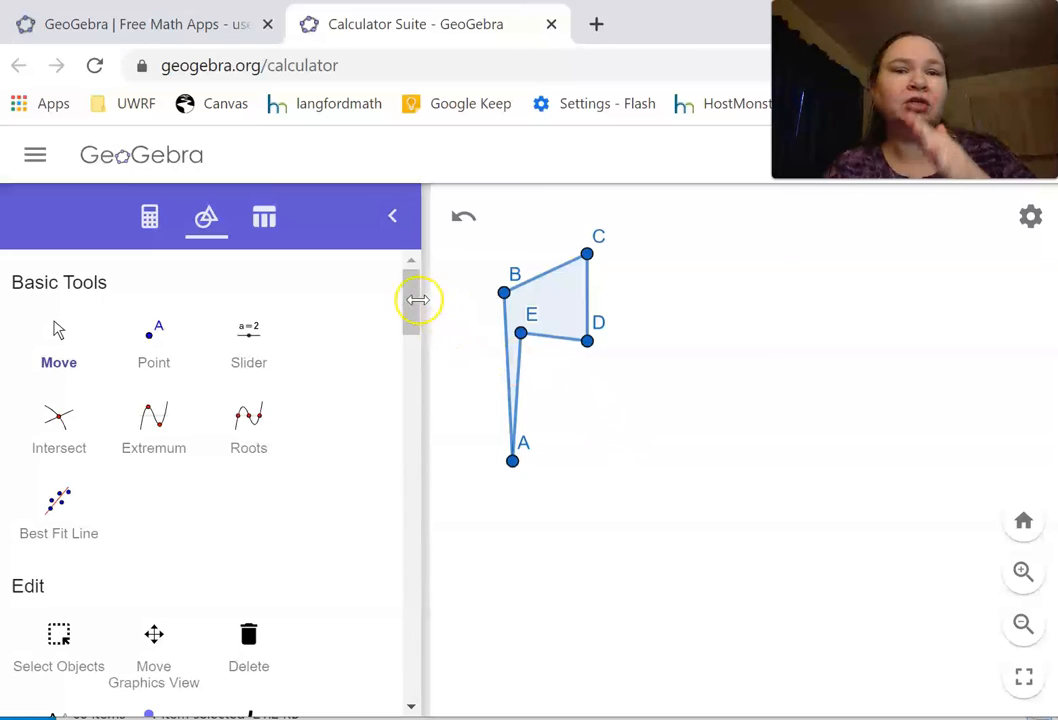
Step: Draw a steep diagonal line through two new points, F and G, to the right of the flag polygon
left_click_drag(414, 302, 386, 672)
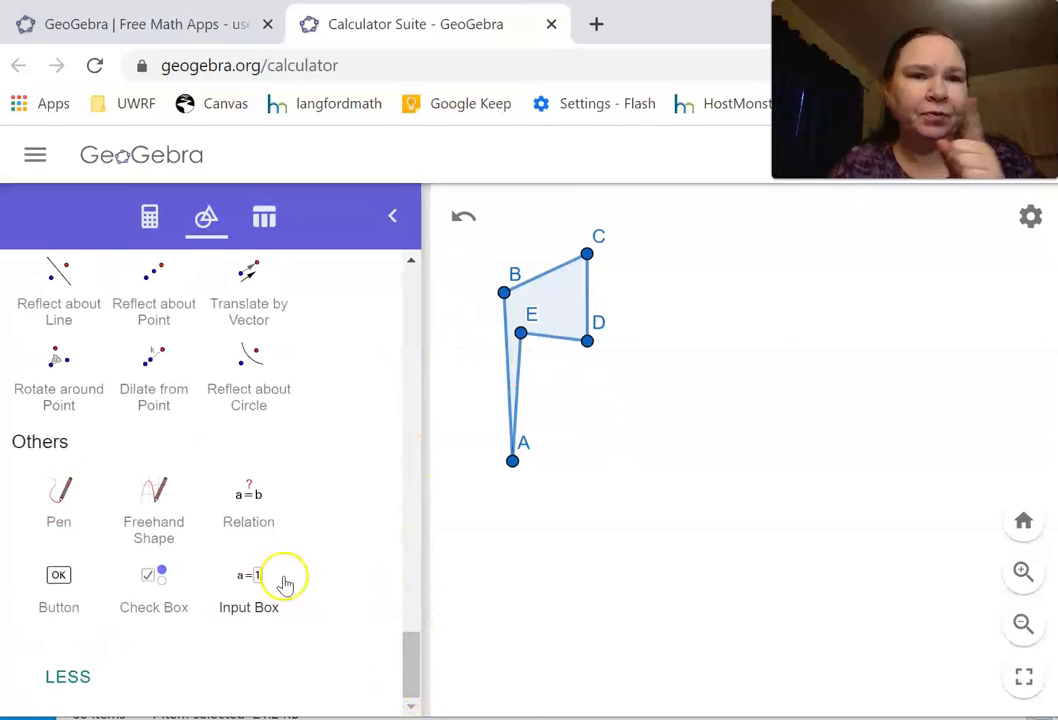
left_click_drag(416, 678, 416, 515)
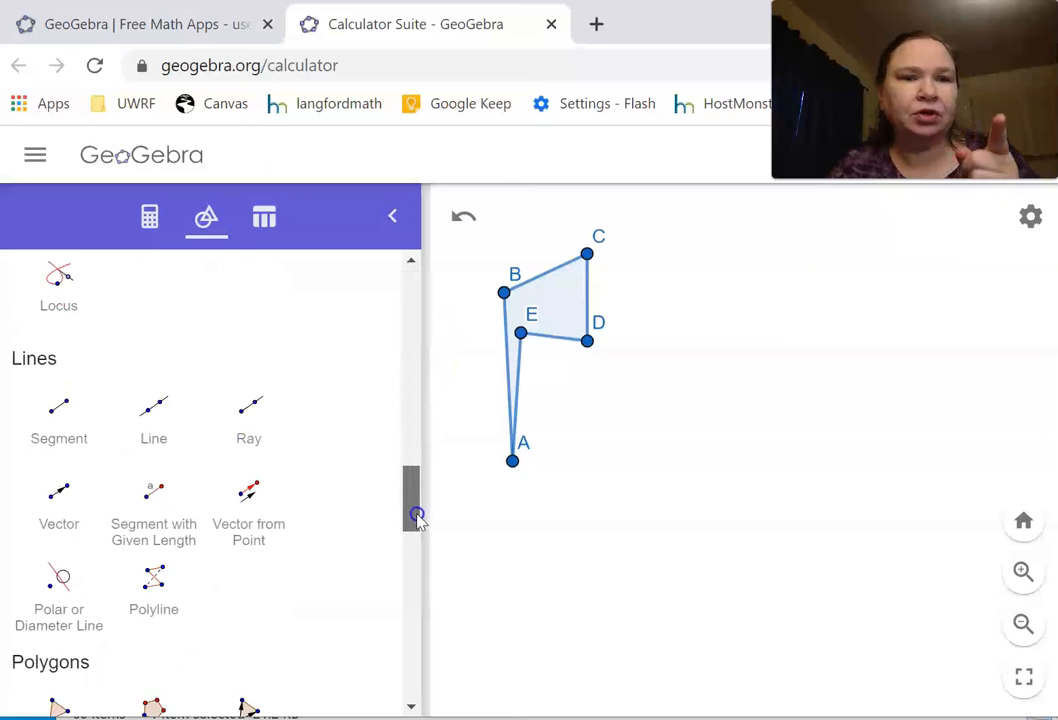
left_click(162, 415)
left_click(727, 348)
left_click(633, 473)
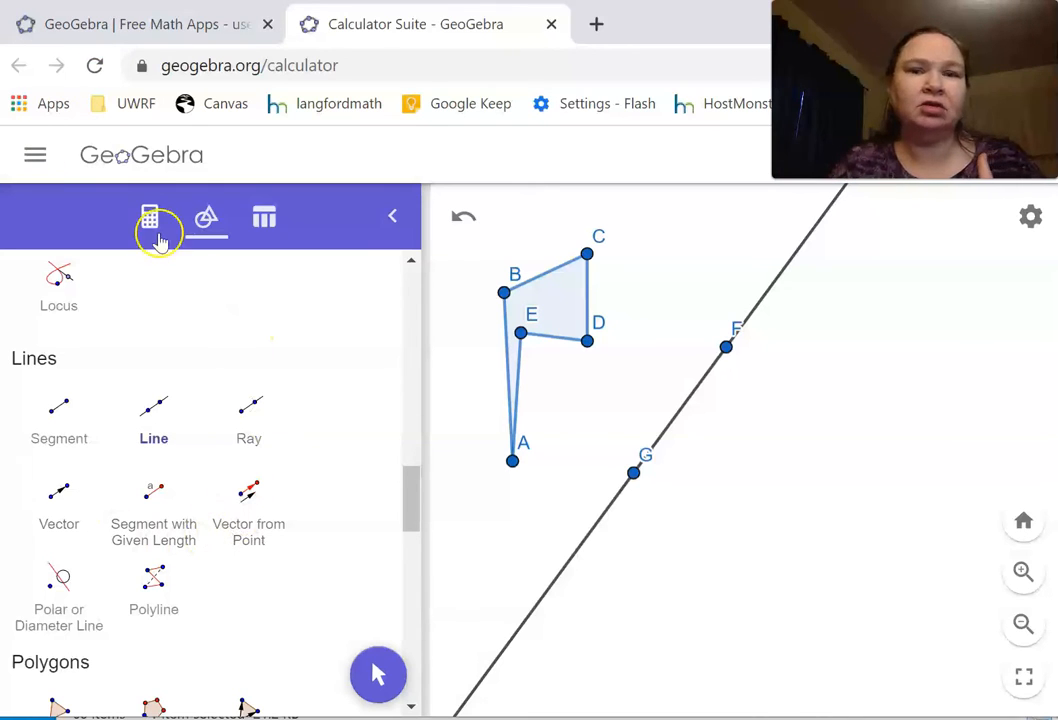
Step: Give the line through F and G the caption L and show that caption as its label
right_click(764, 306)
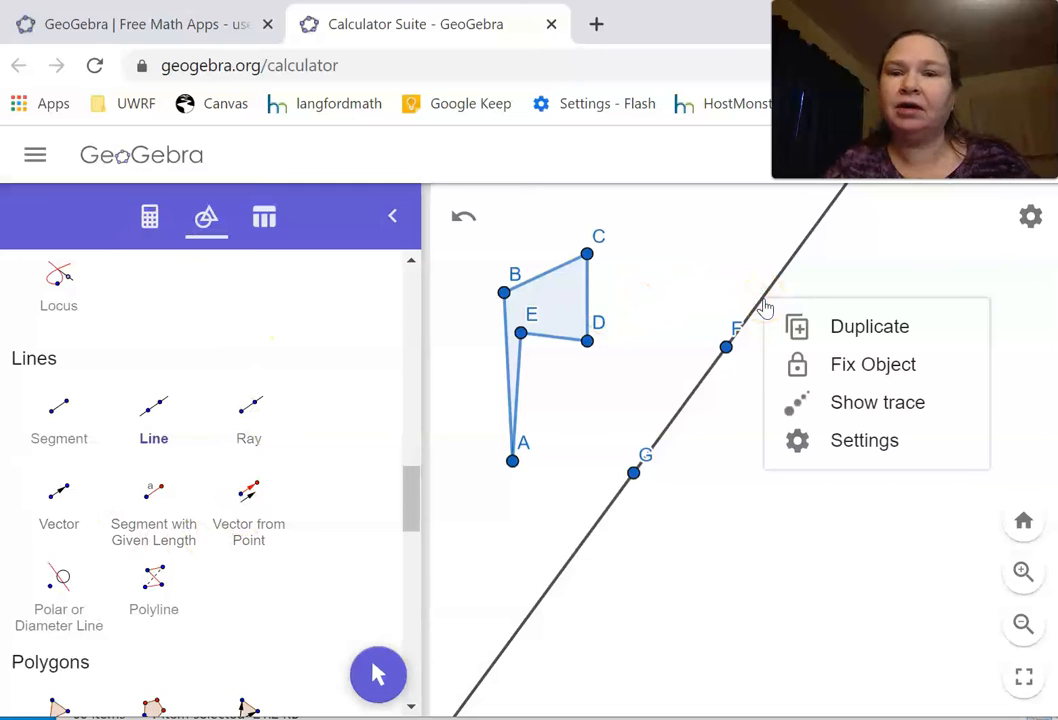
left_click(835, 448)
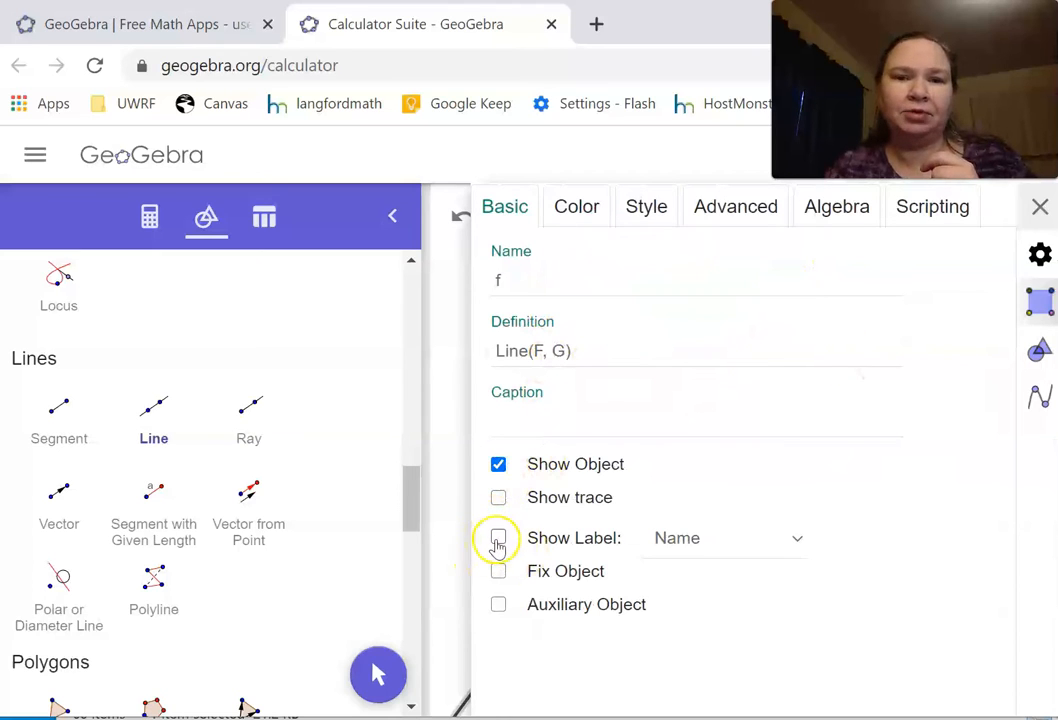
left_click(517, 420)
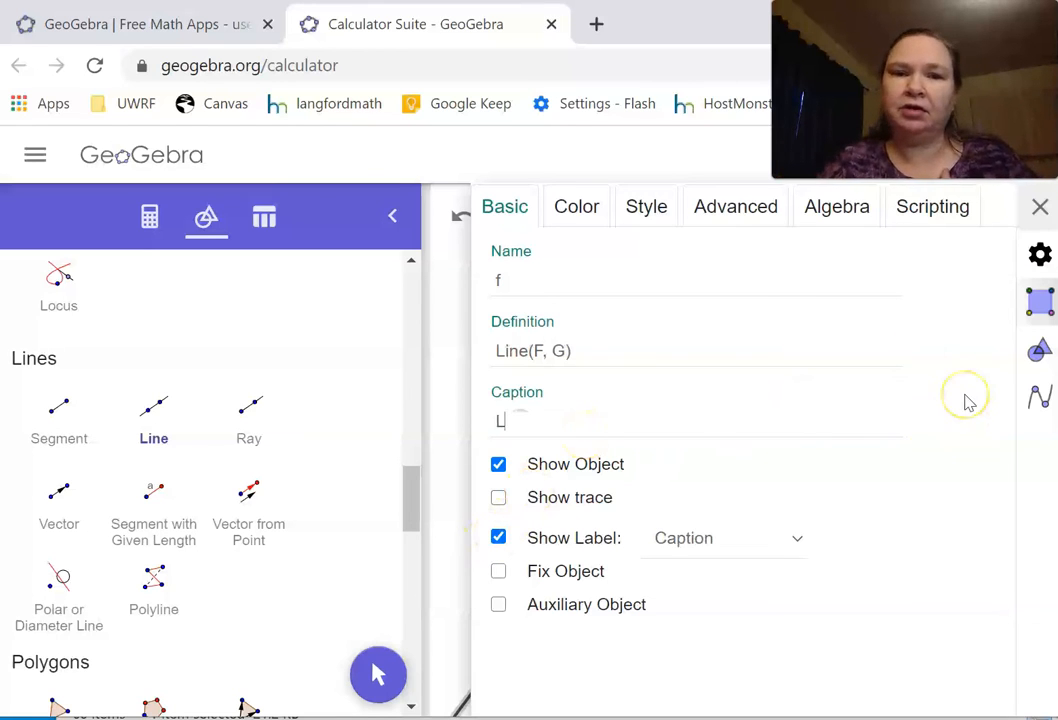
left_click(1039, 207)
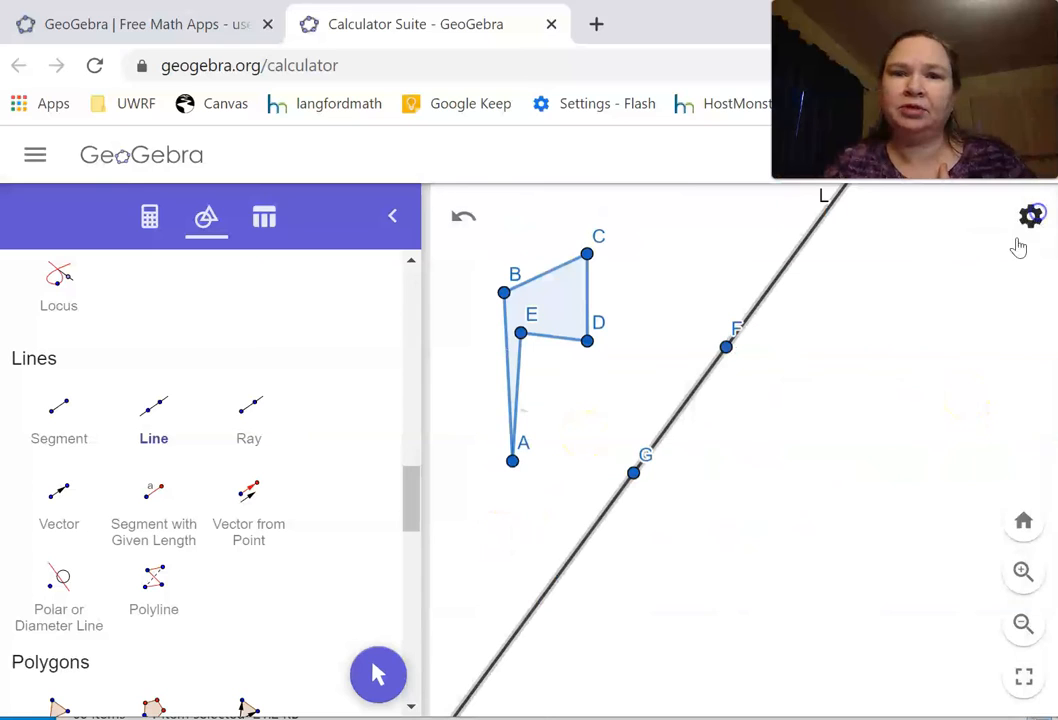
left_click(830, 203)
left_click(808, 215)
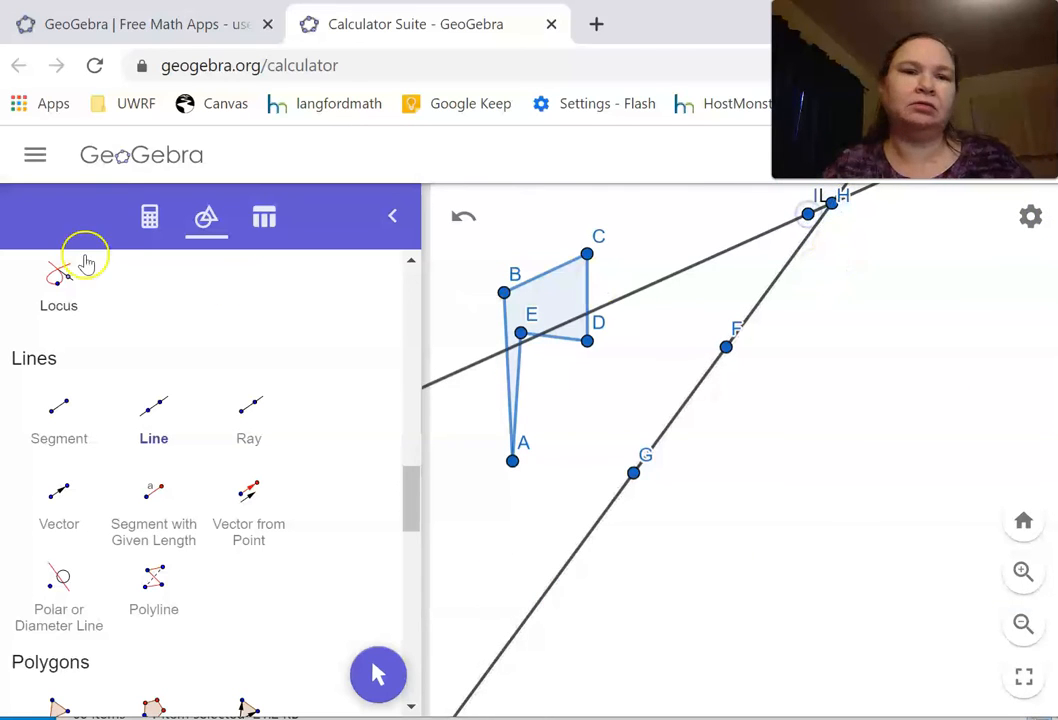
left_click(464, 214)
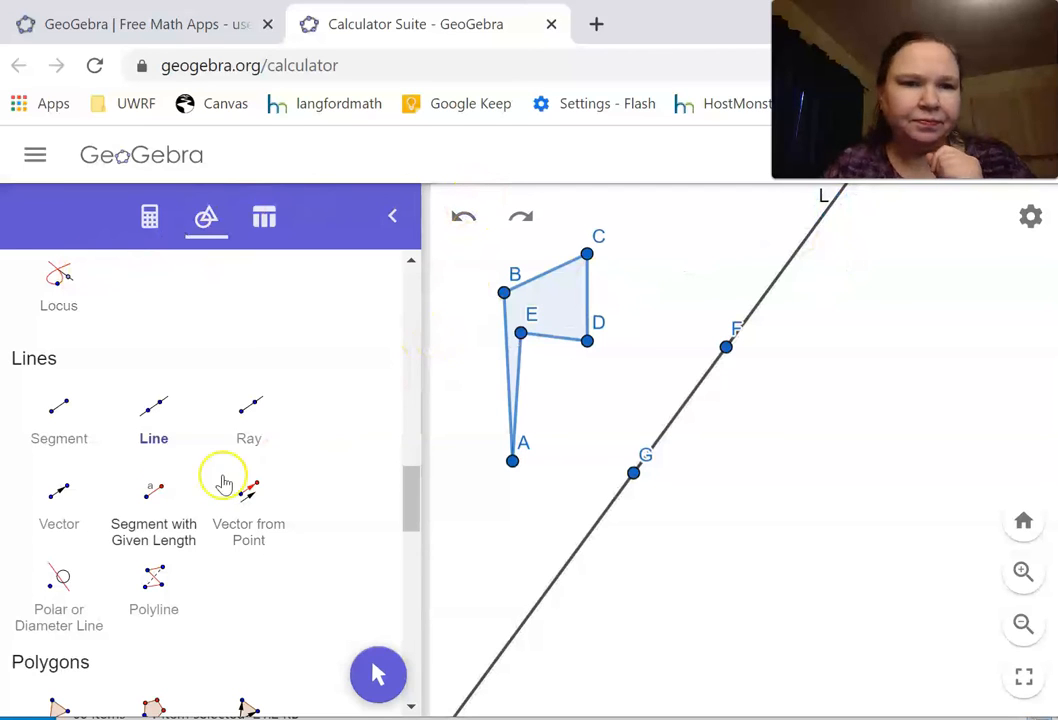
Step: Draw a second, flatter line through two new points, H and I, below and to the right of line L
left_click(162, 412)
left_click(666, 576)
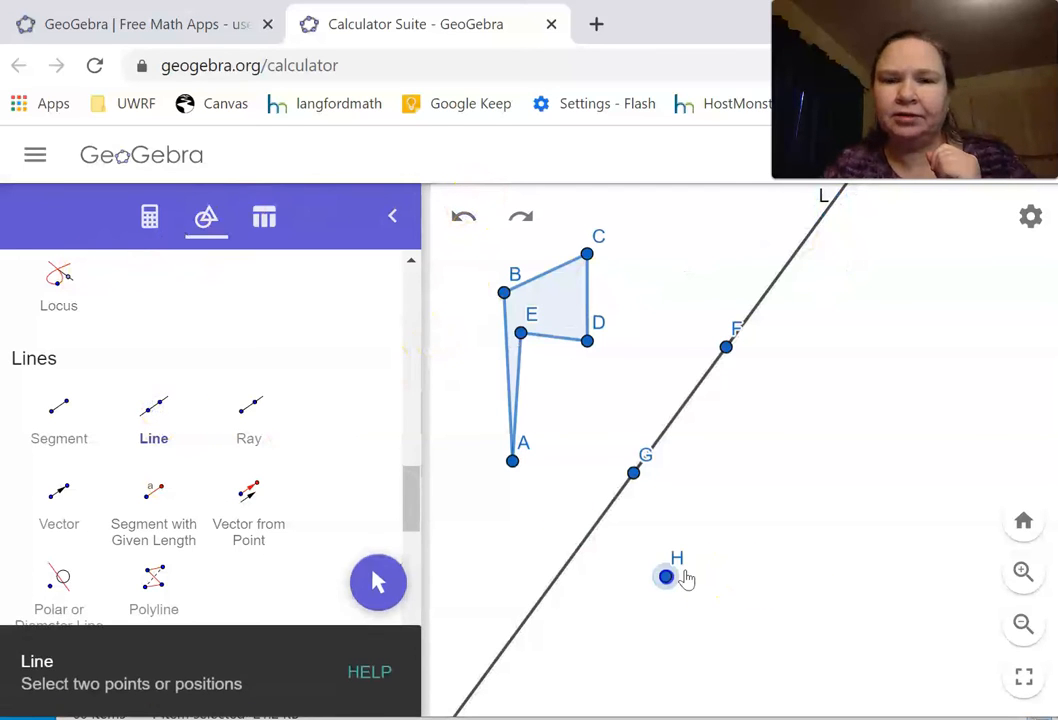
left_click(895, 451)
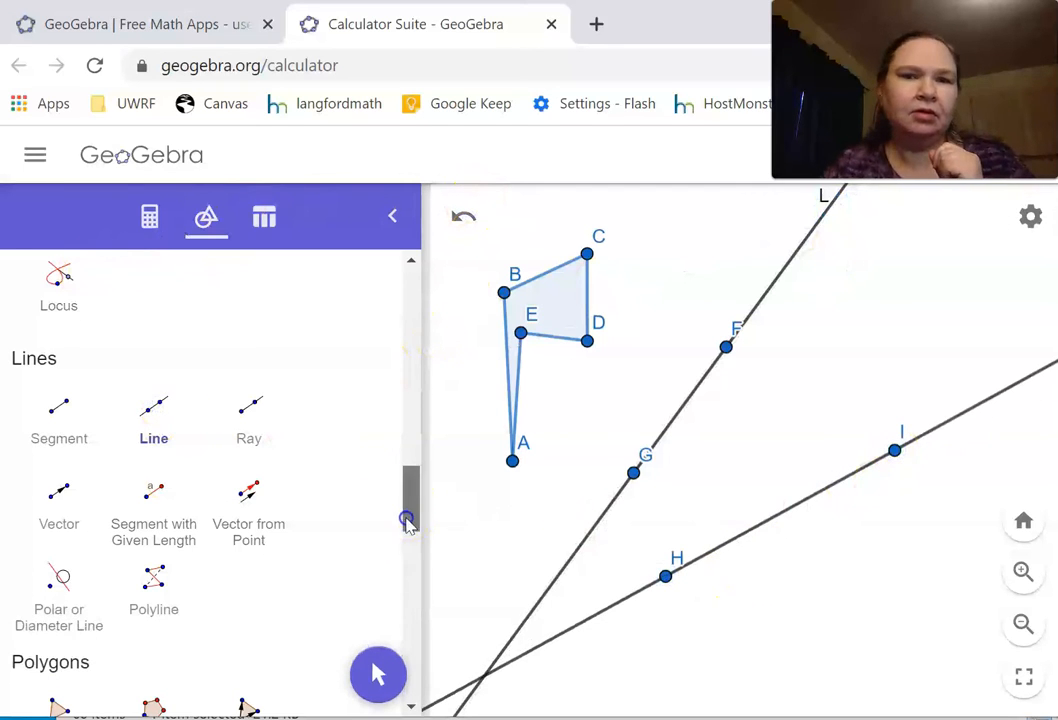
Step: Give the line through H and I the caption M and show that caption as its label
left_click_drag(406, 522, 432, 236)
left_click(38, 348)
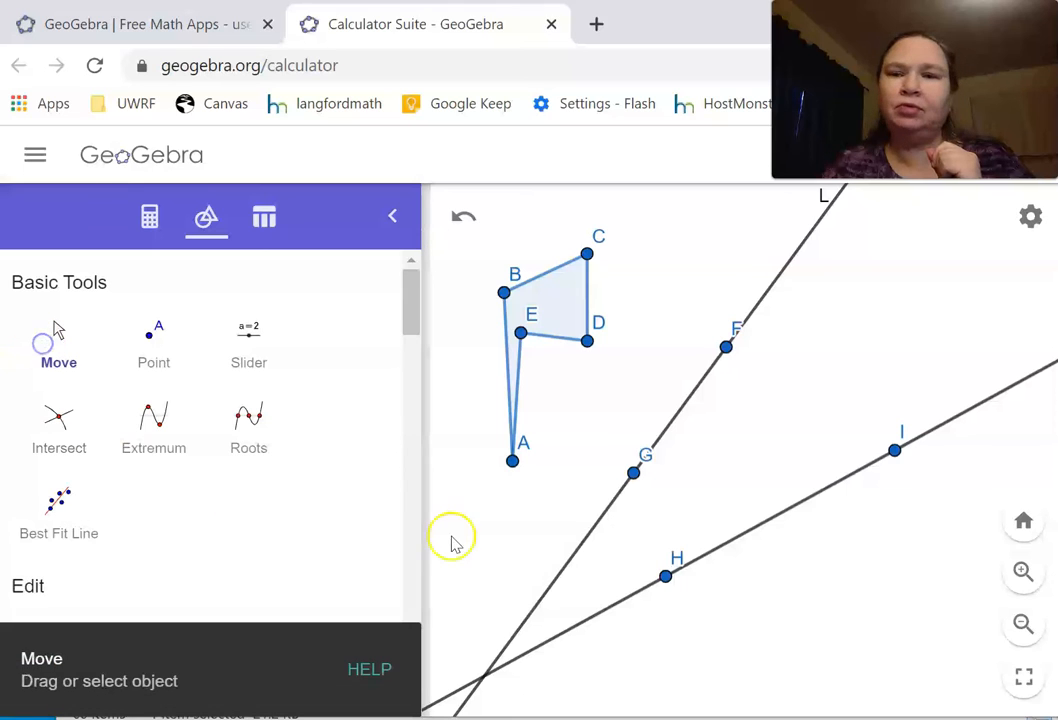
right_click(935, 437)
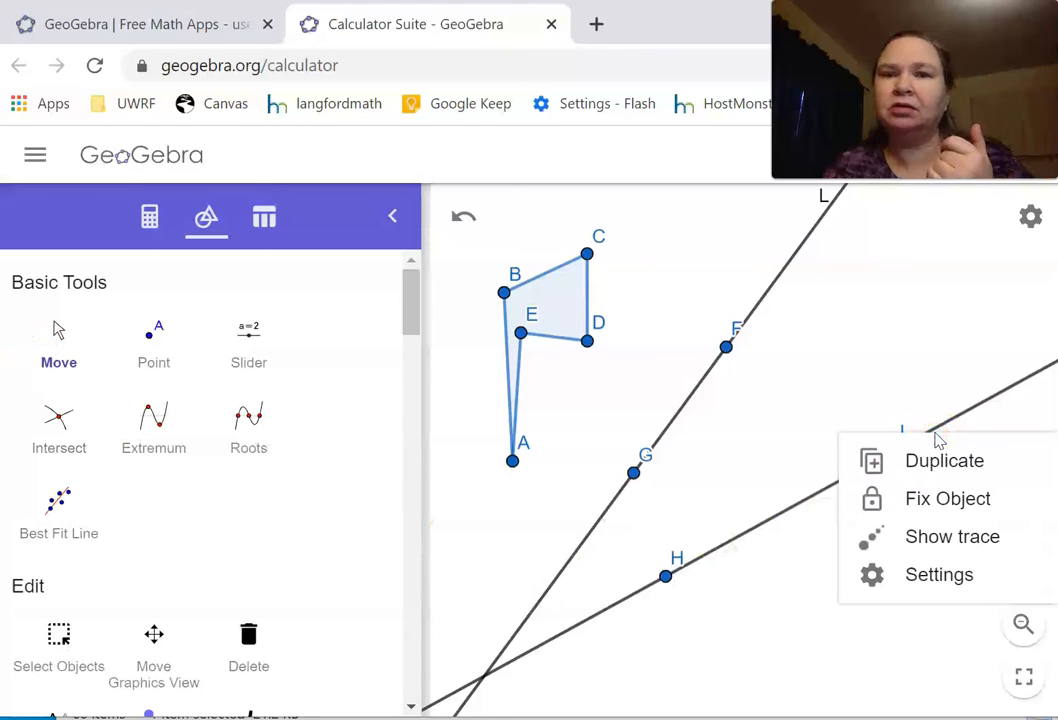
left_click(880, 574)
left_click(548, 406)
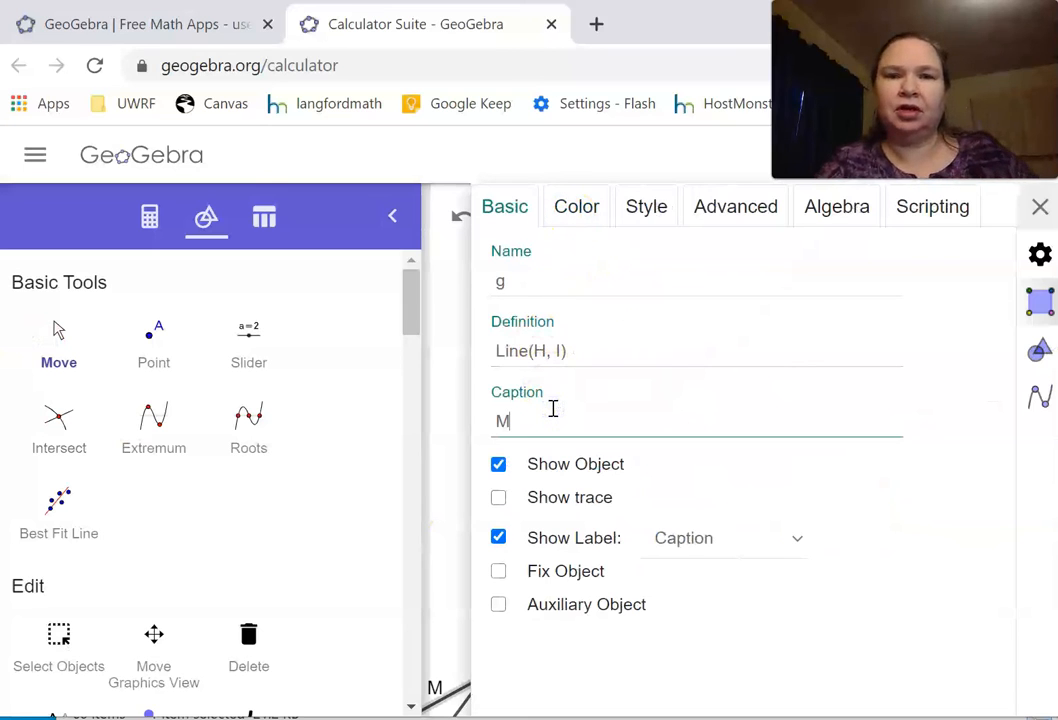
left_click(1040, 206)
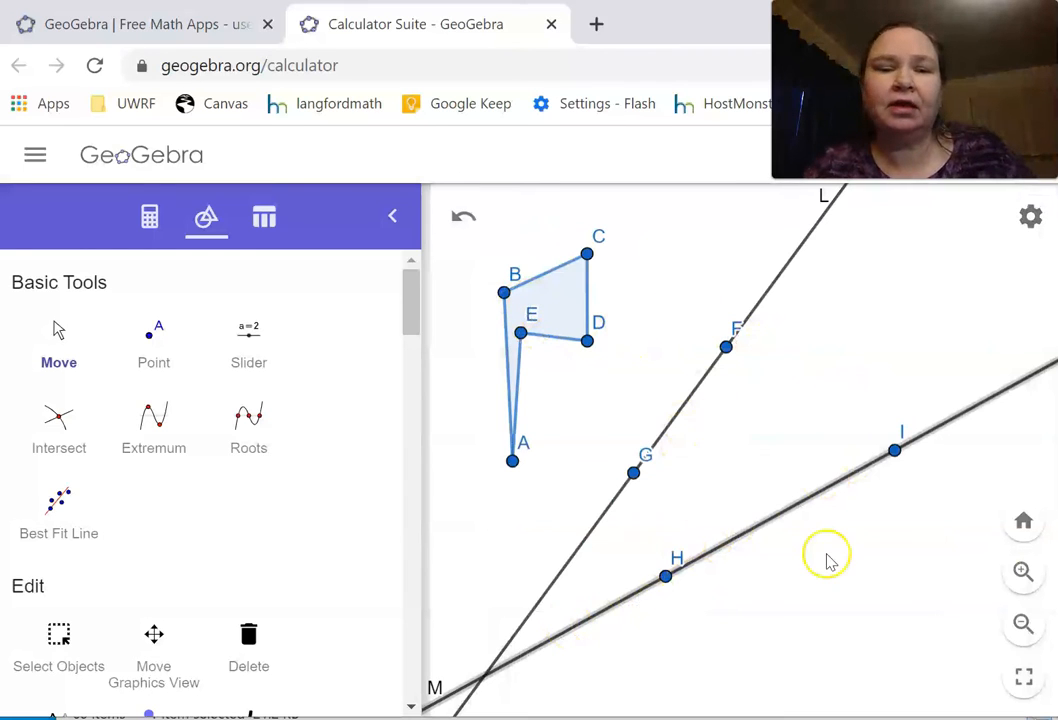
Step: Color line L orange (#FF6600) and move it slightly closer to the flag polygon
right_click(768, 293)
left_click(779, 440)
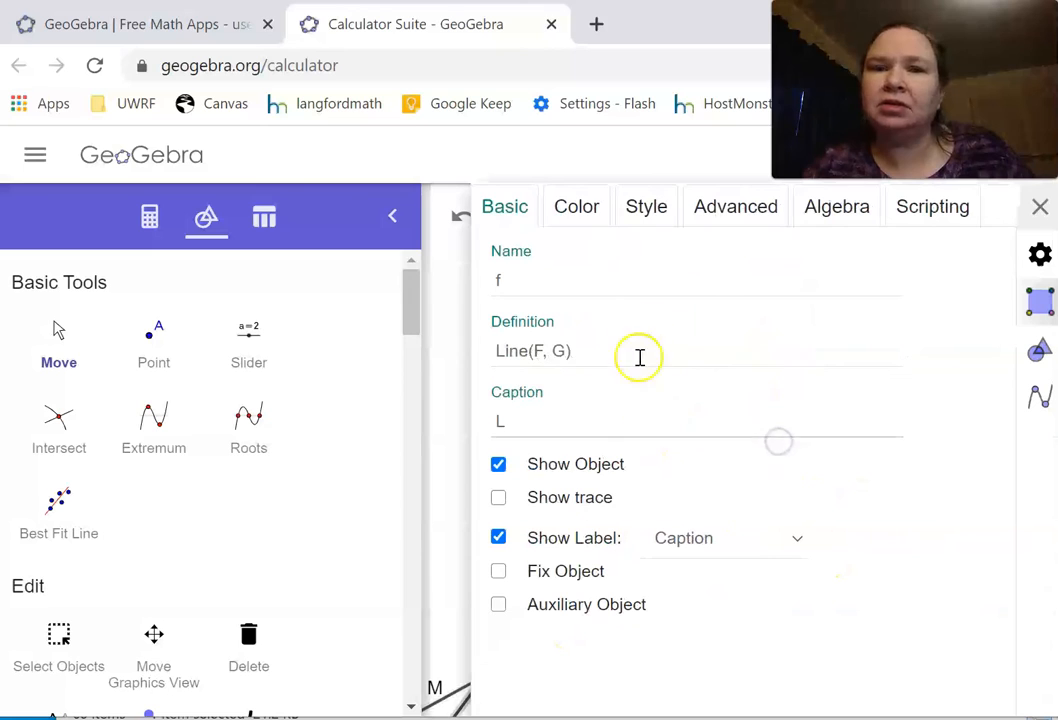
left_click(590, 228)
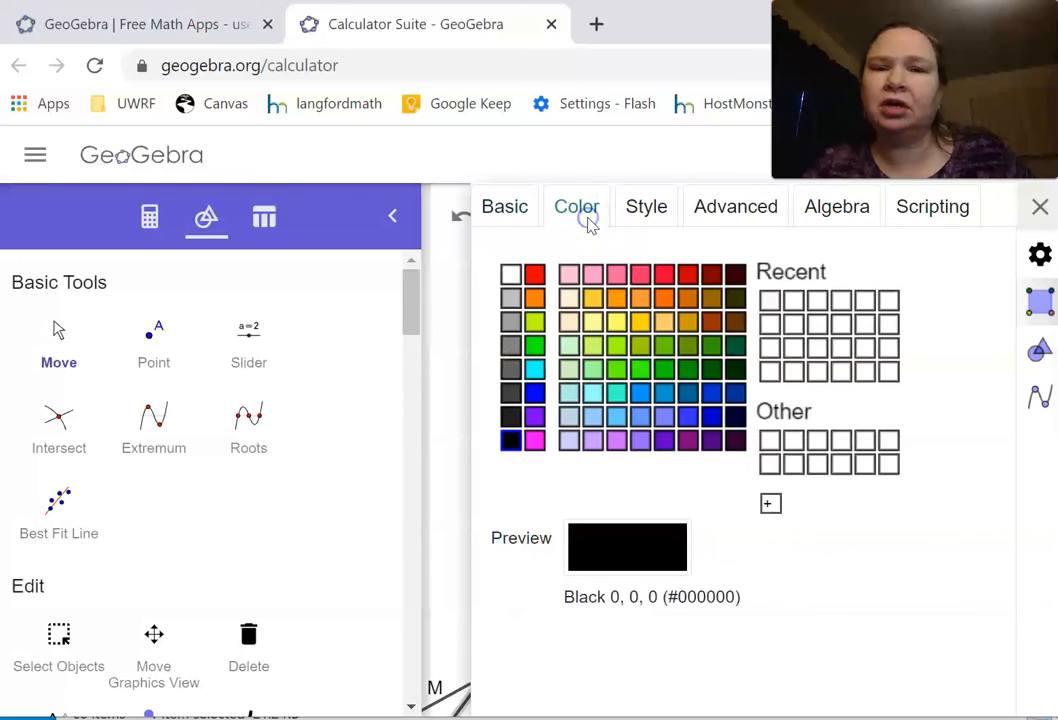
left_click(664, 298)
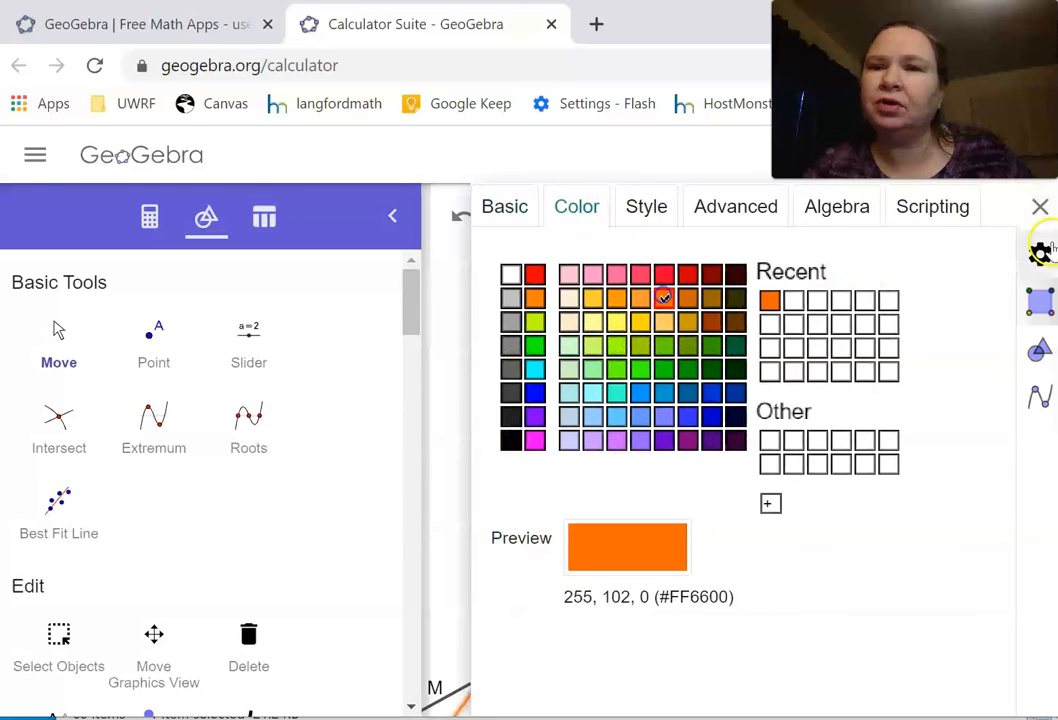
left_click(1041, 208)
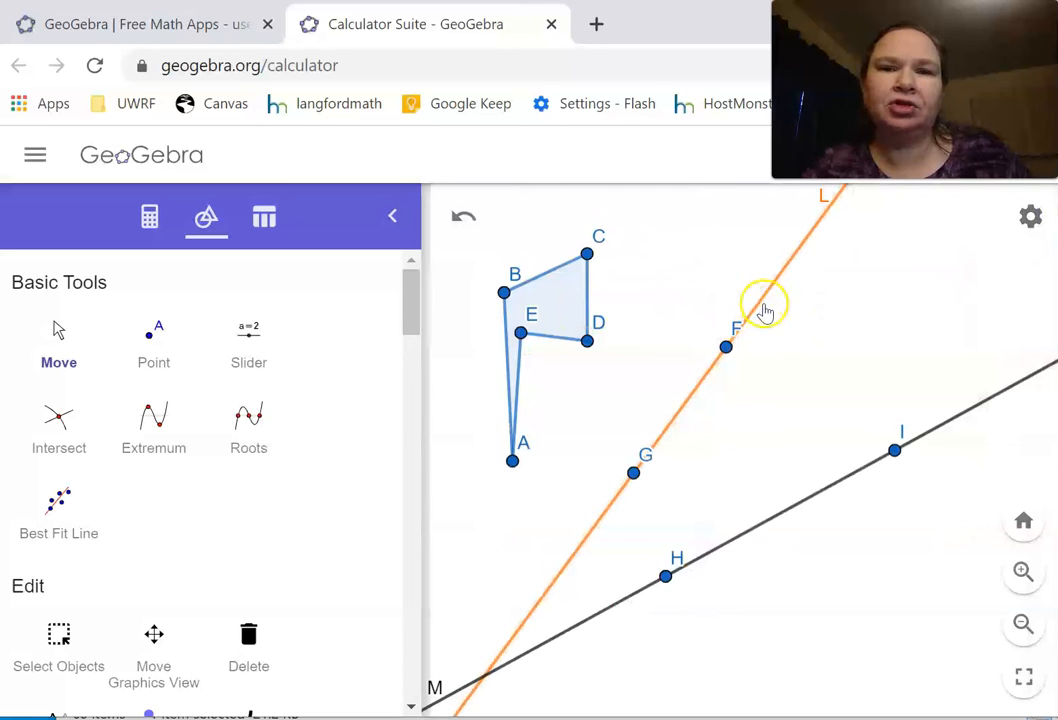
left_click_drag(697, 390, 664, 375)
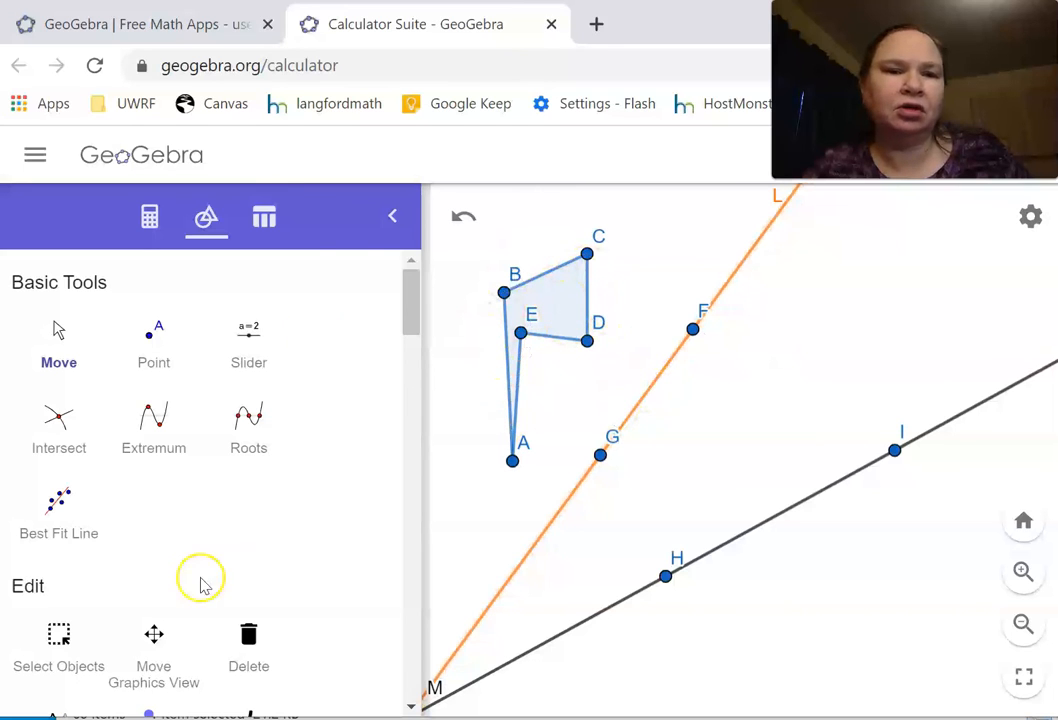
Step: Reflect polygon ABCDE about line L, and reflect the resulting image about line M
left_click_drag(412, 315, 362, 662)
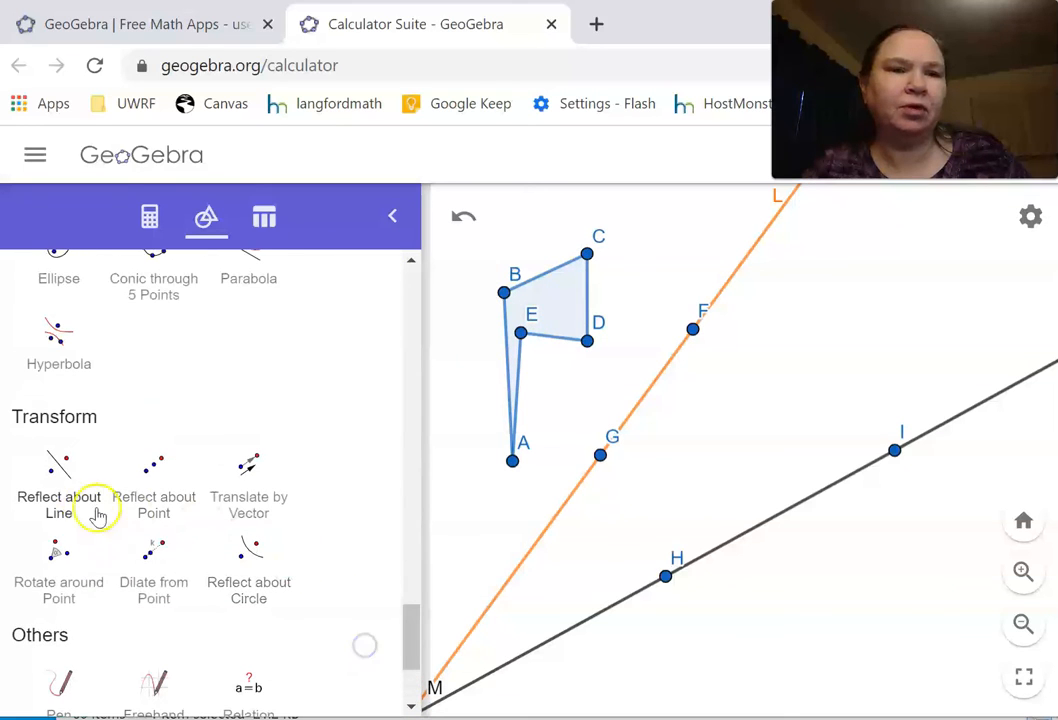
left_click(60, 473)
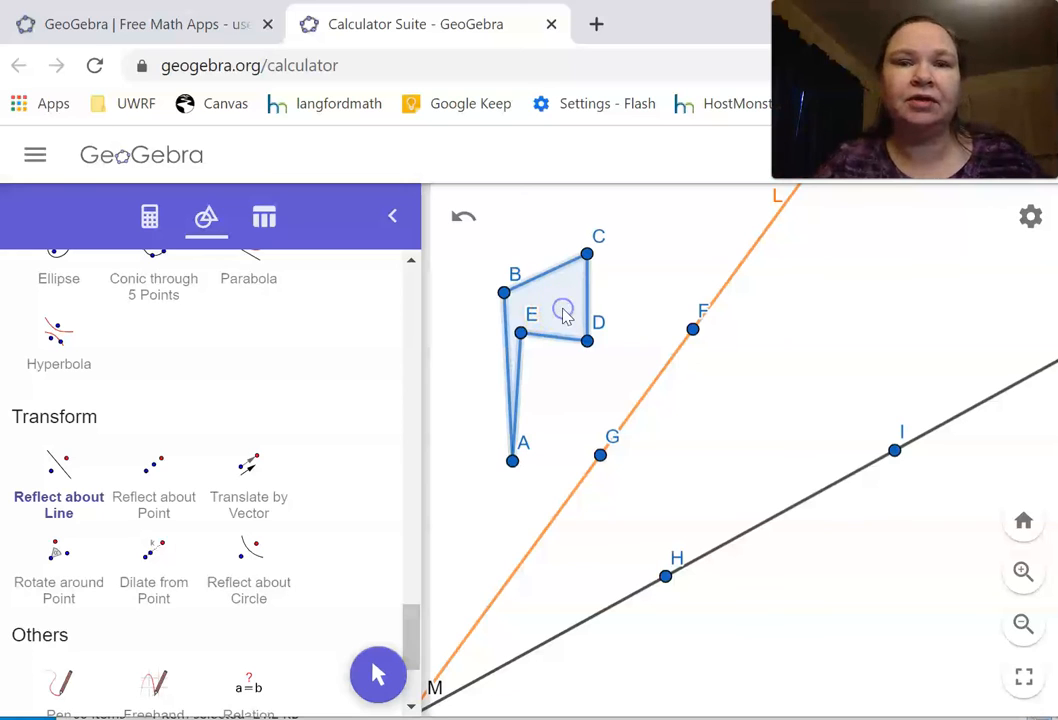
left_click(645, 399)
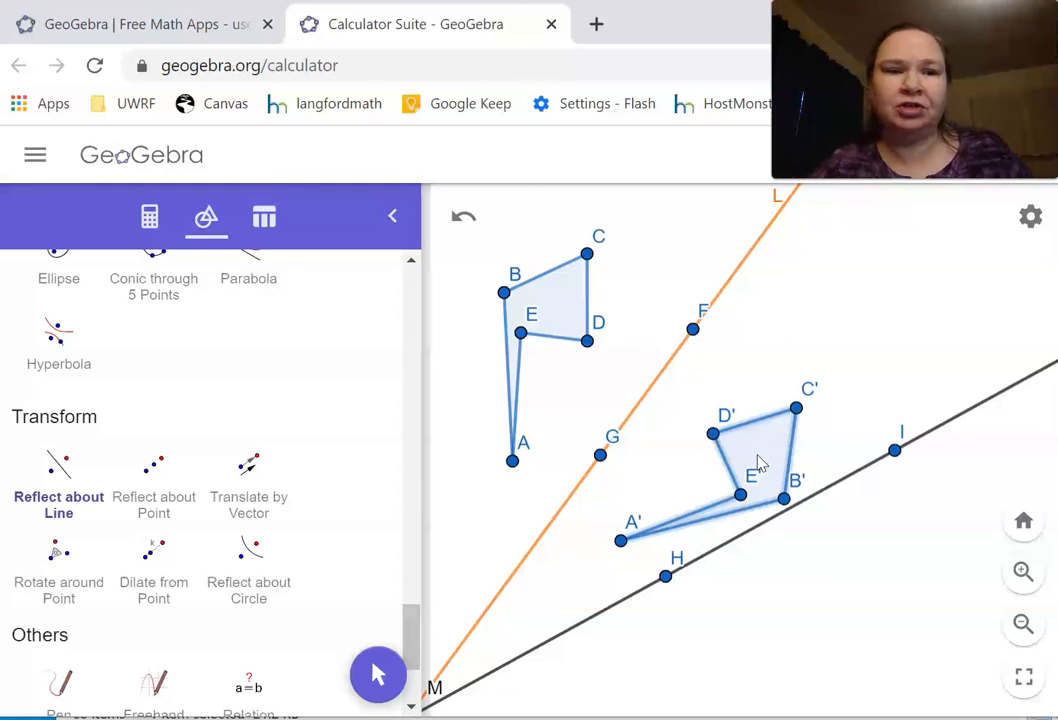
left_click(855, 475)
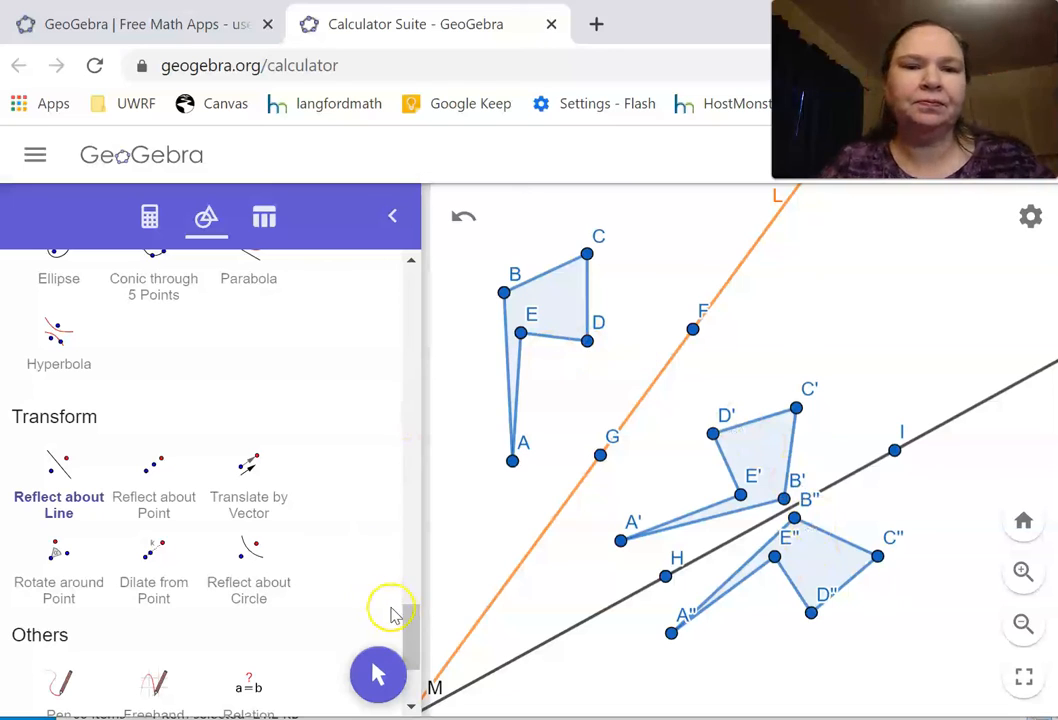
Step: Color the first reflected polygon, A'B'C'D'E', light purple (#CC66FF)
left_click_drag(409, 626, 415, 243)
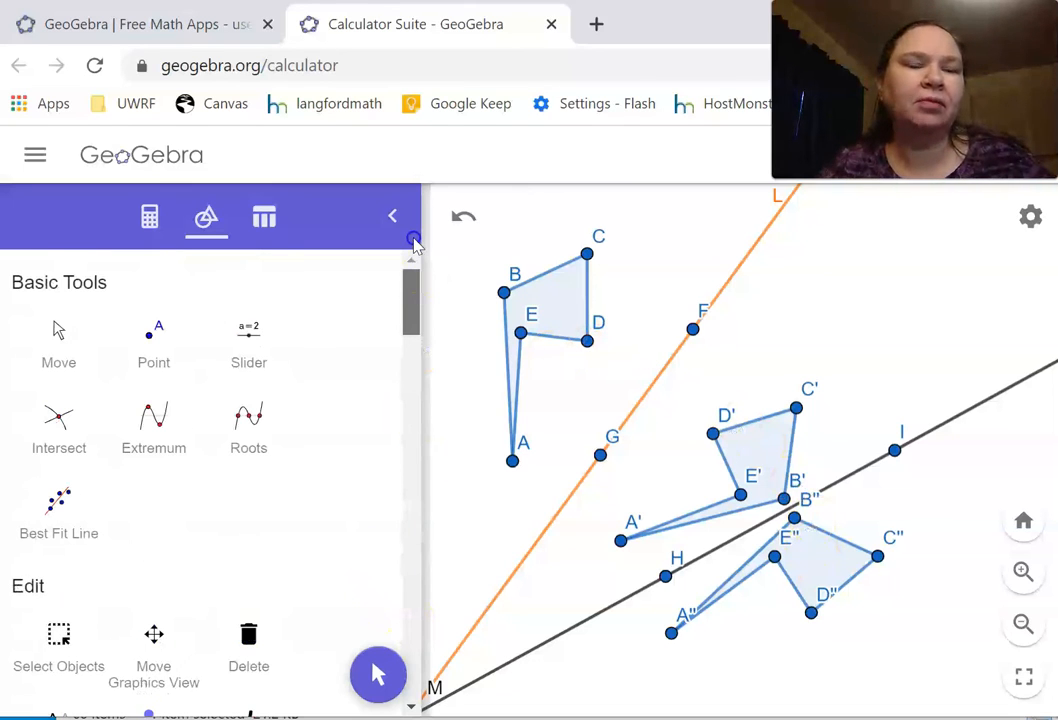
left_click(72, 358)
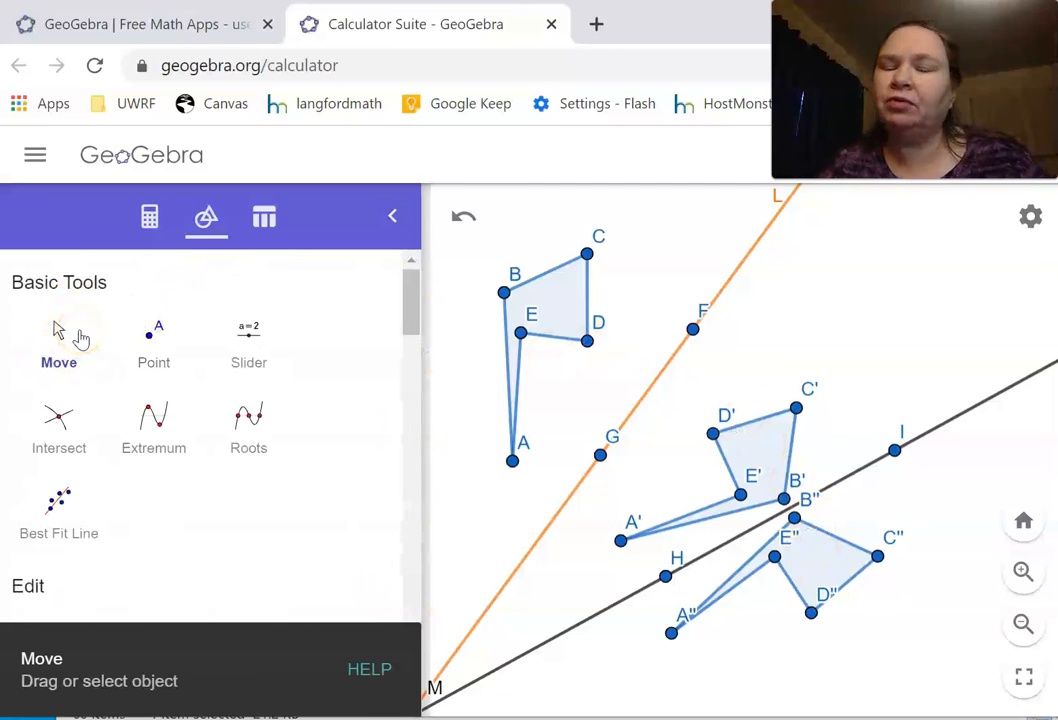
right_click(777, 440)
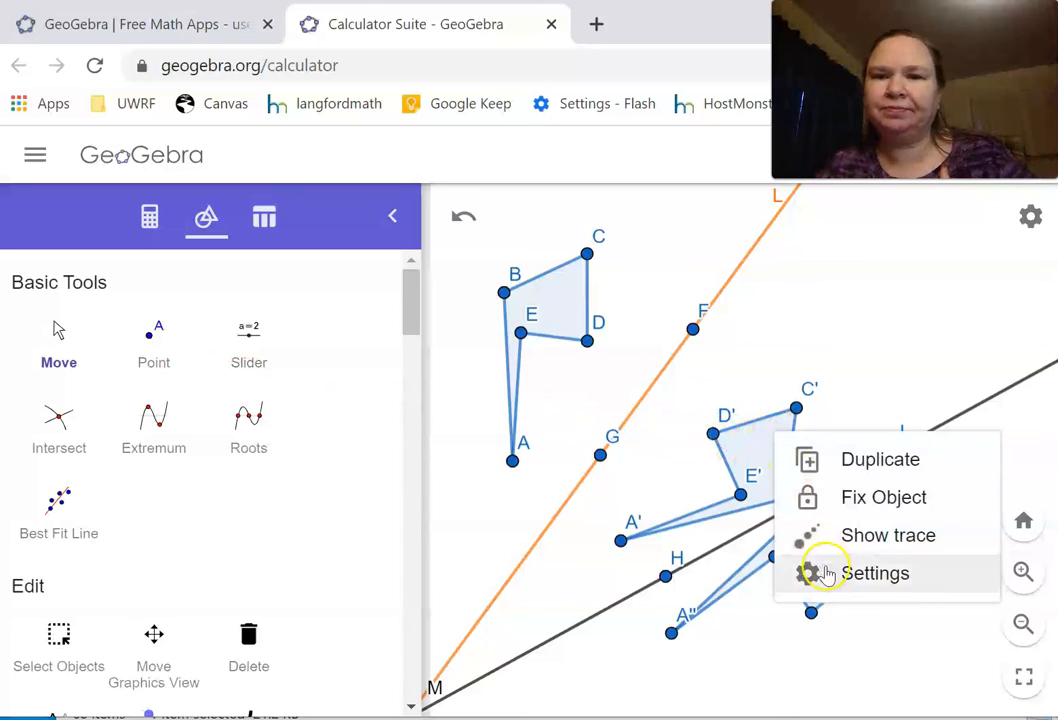
left_click(812, 573)
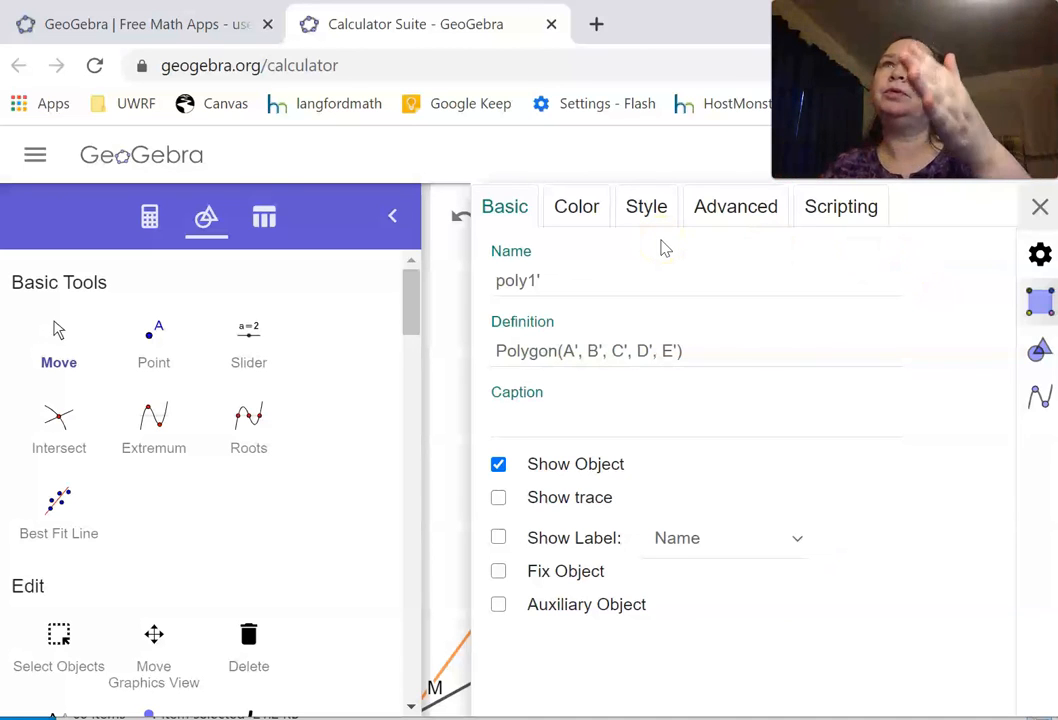
left_click(601, 217)
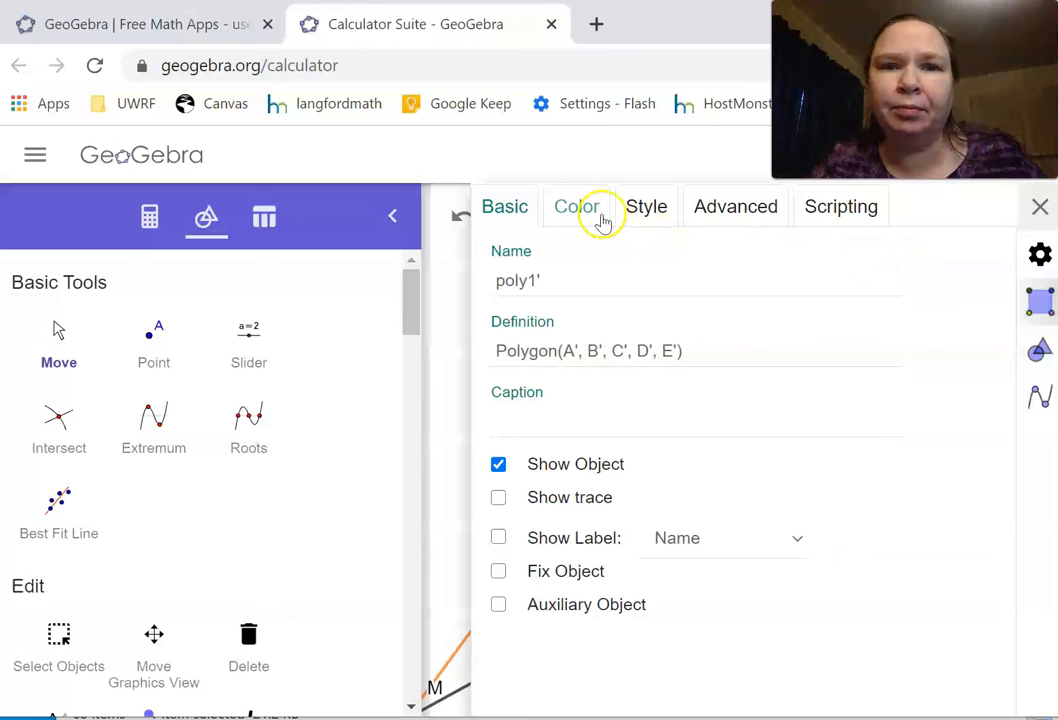
left_click(615, 441)
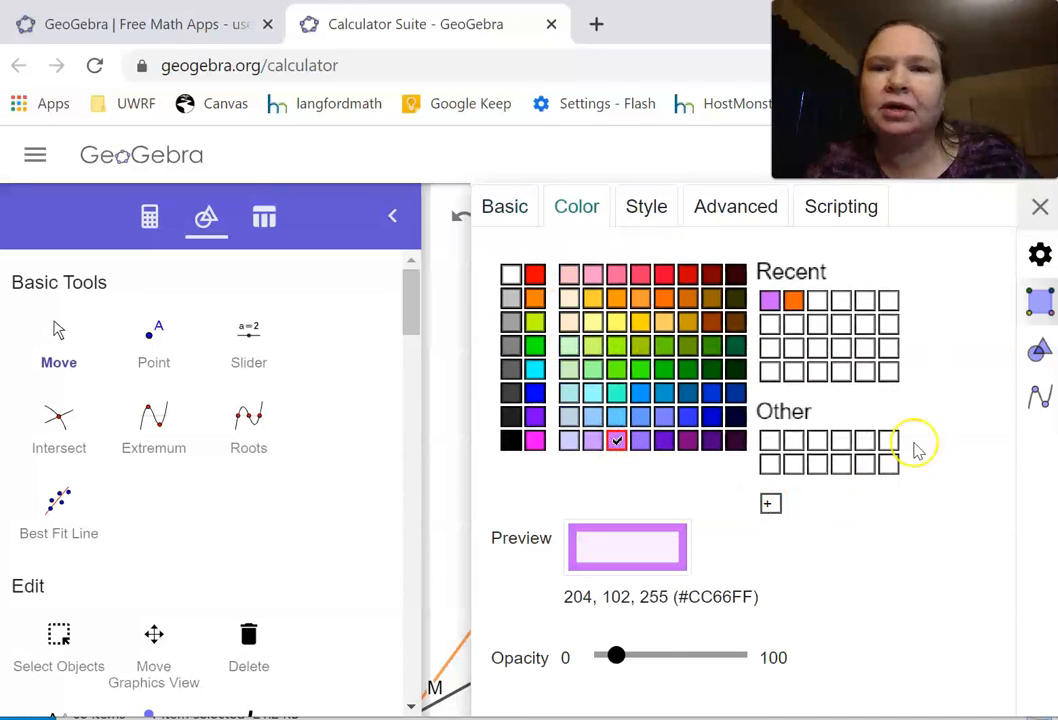
left_click(1041, 208)
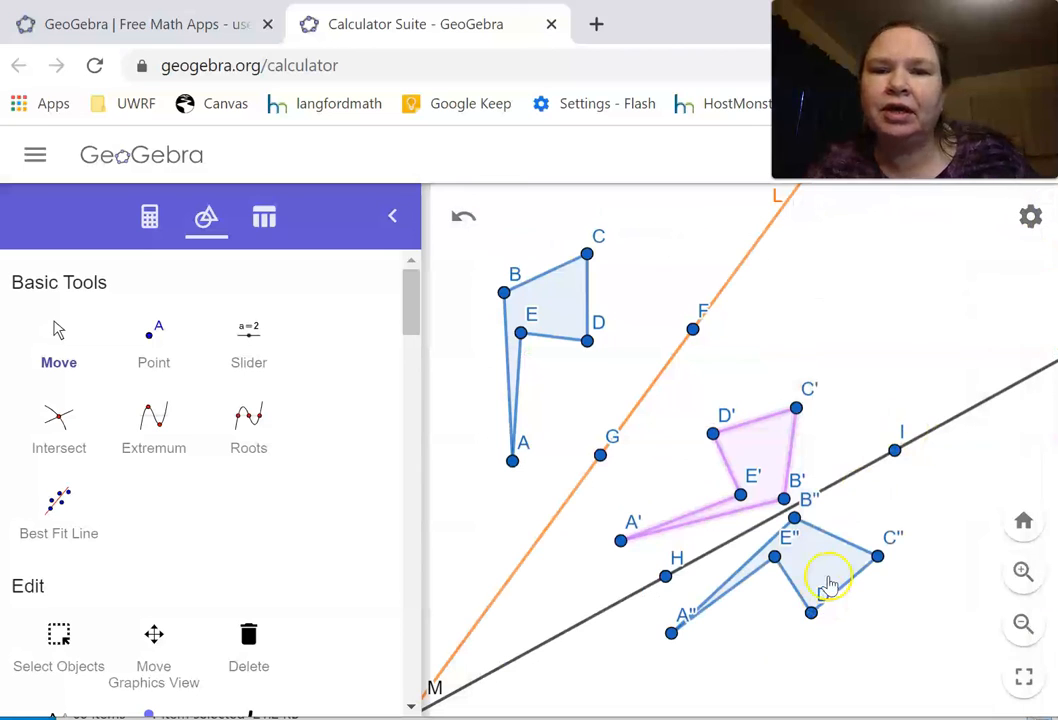
Step: Color the second reflected polygon, A''B''C''D''E'', red (#FF0000)
left_click(829, 585)
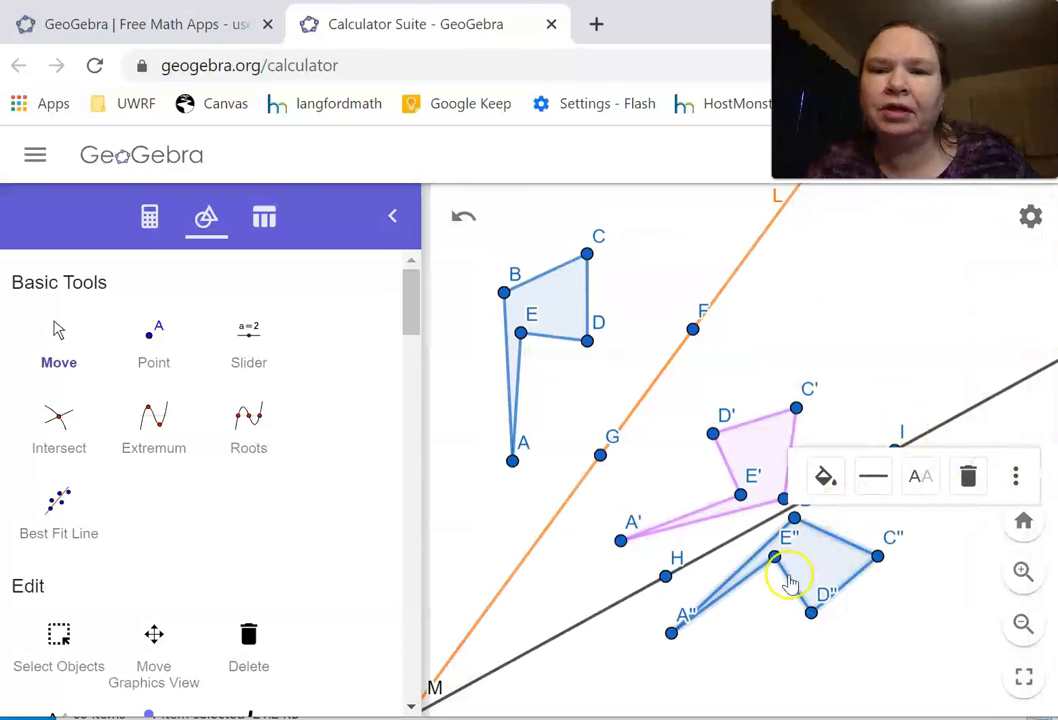
right_click(798, 568)
left_click(834, 690)
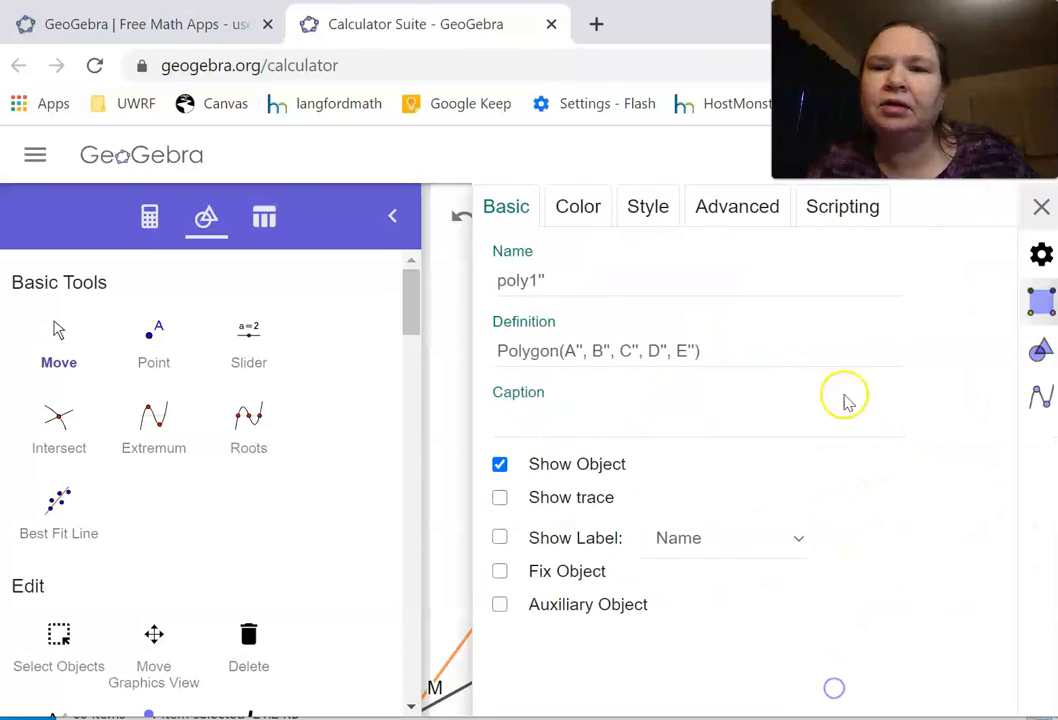
left_click(583, 222)
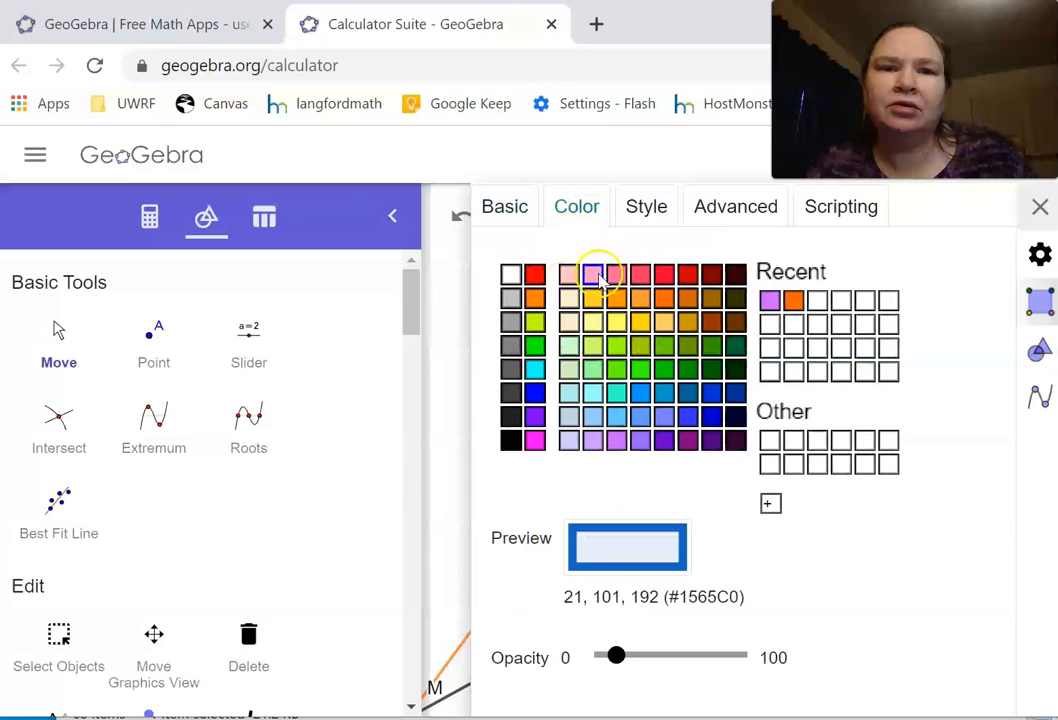
left_click(535, 276)
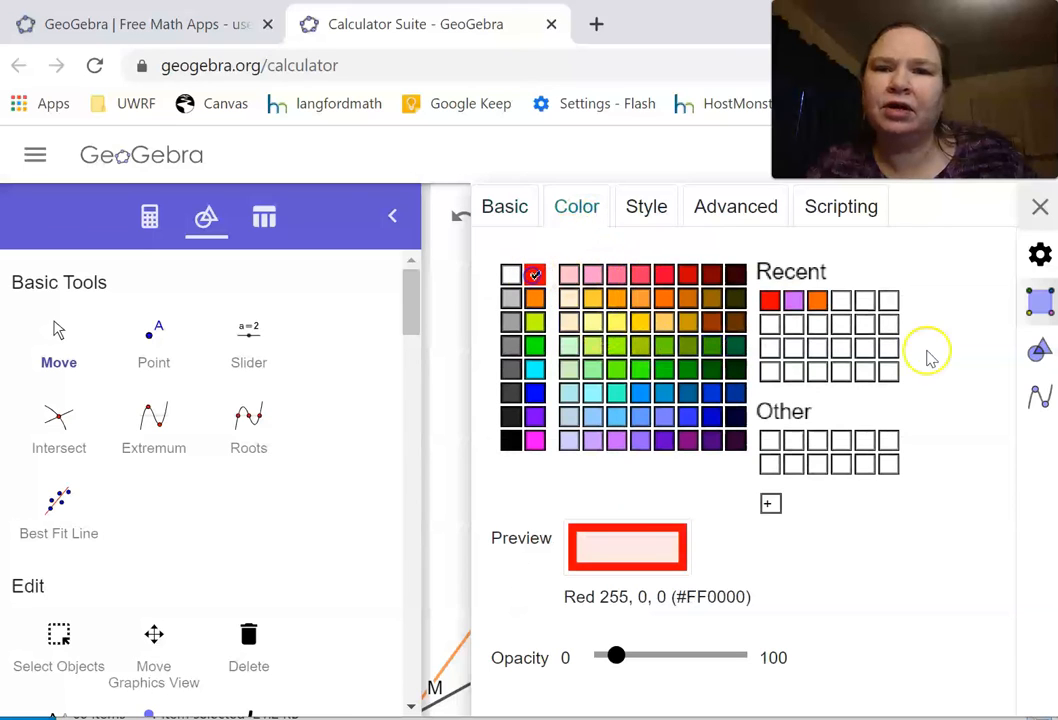
left_click(1039, 207)
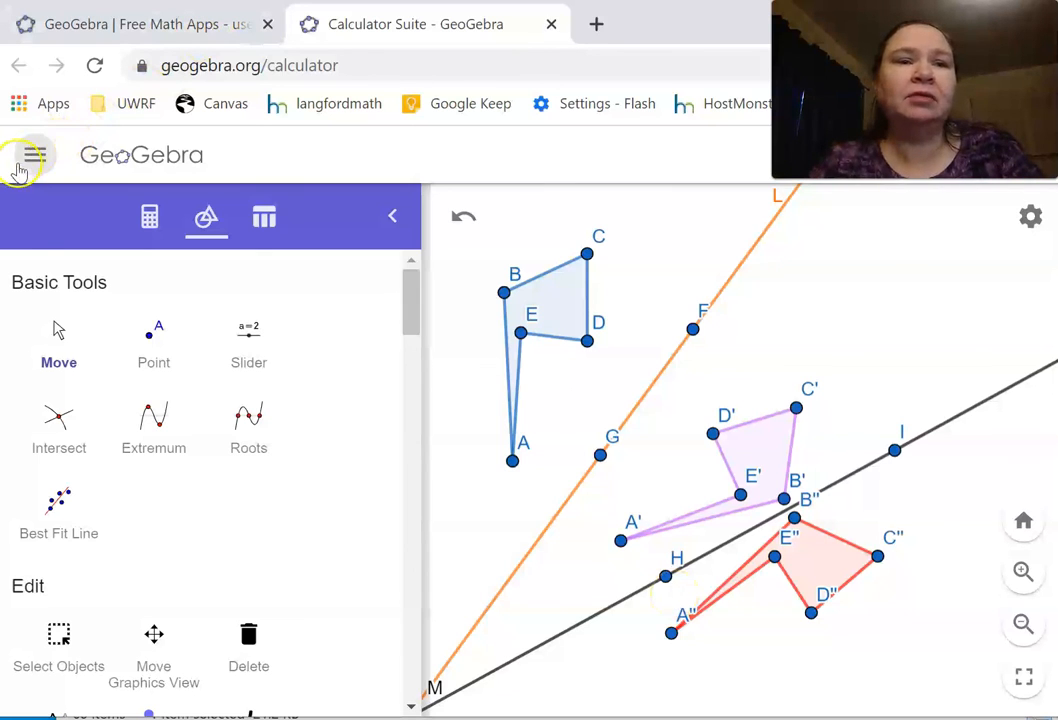
Step: Swing line L to nearly vertical by moving point G below F, and shift the whole line slightly closer to the original flag
left_click_drag(410, 321, 406, 258)
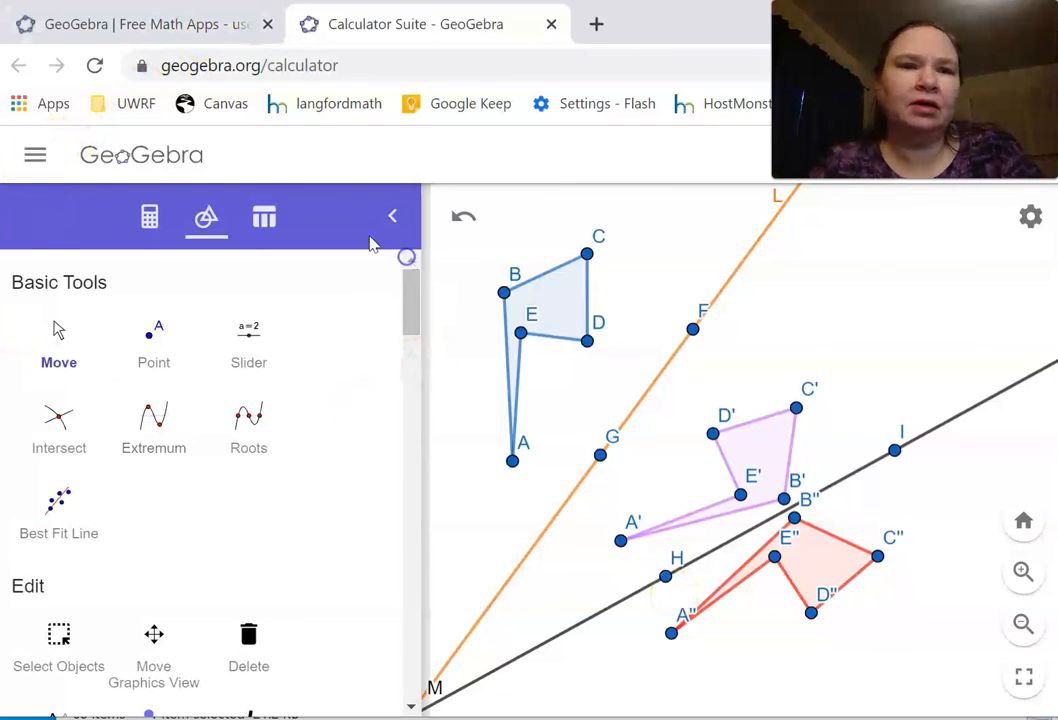
left_click(50, 328)
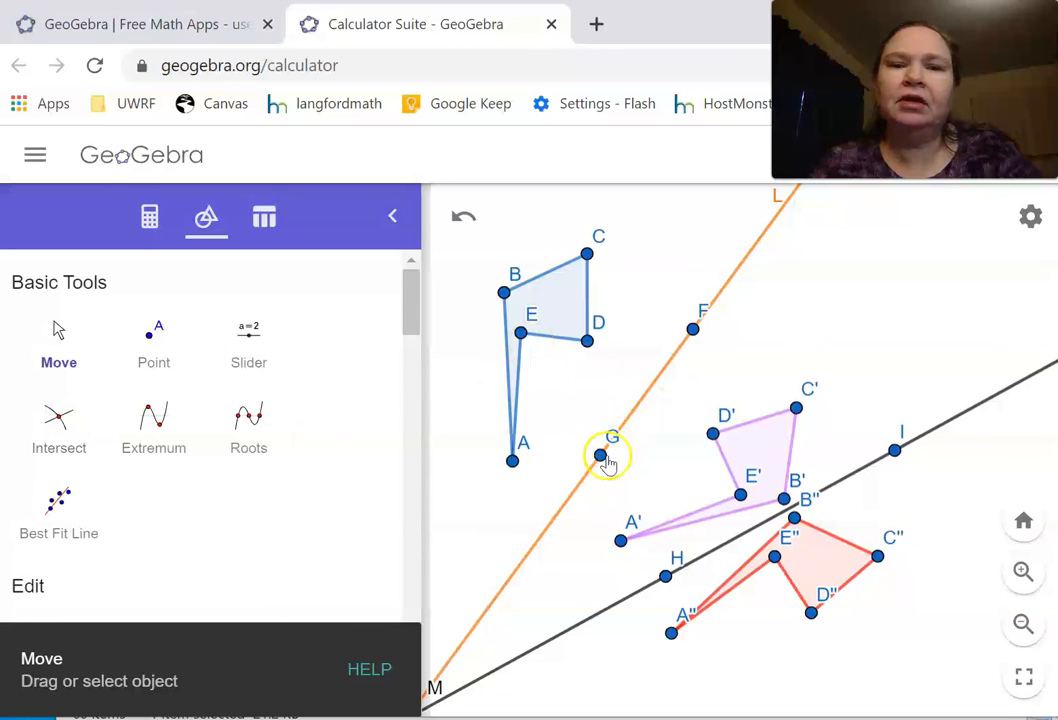
left_click_drag(600, 455, 689, 500)
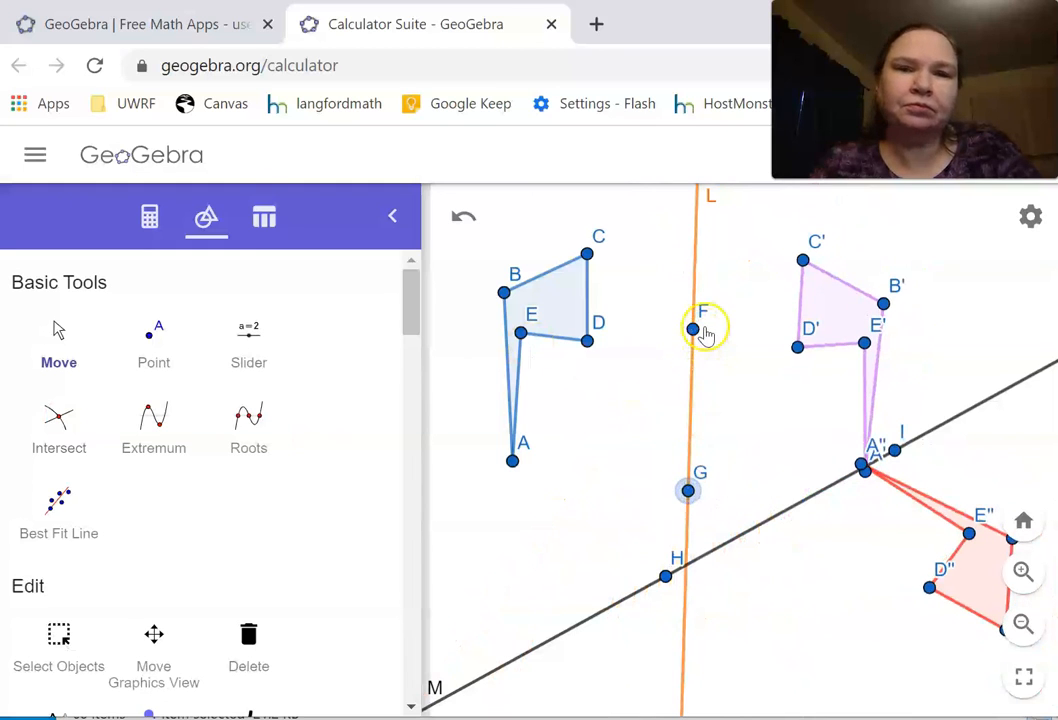
left_click_drag(690, 370, 663, 378)
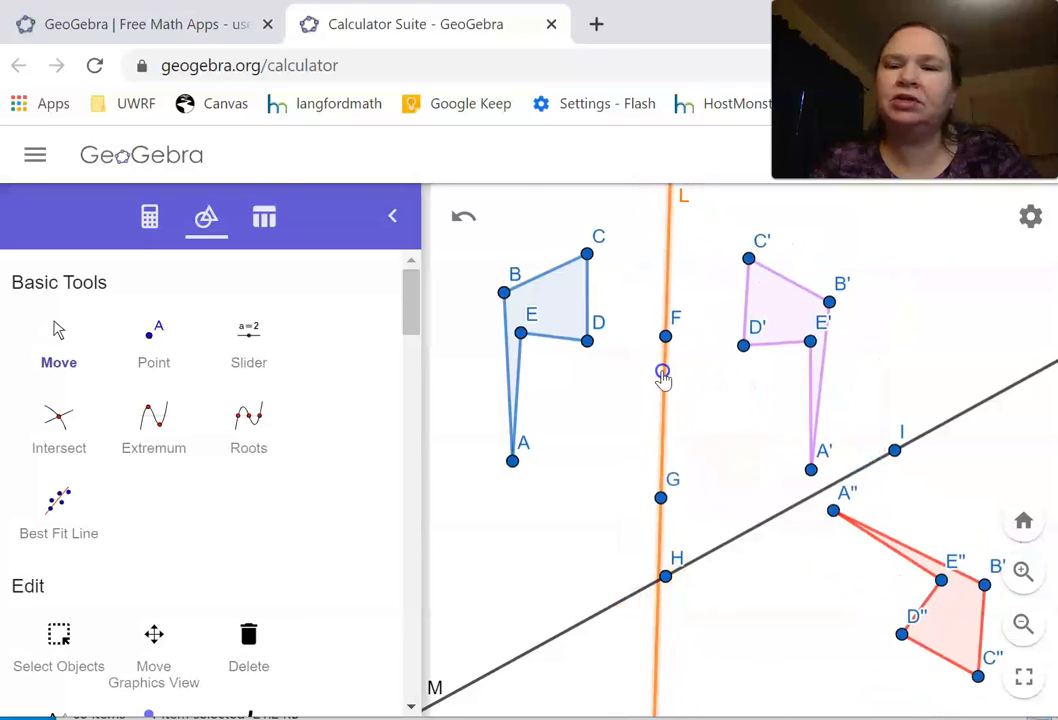
Step: Reposition points I and H so line M slopes downward to the right and crosses the purple reflected flag
left_click_drag(893, 449, 784, 372)
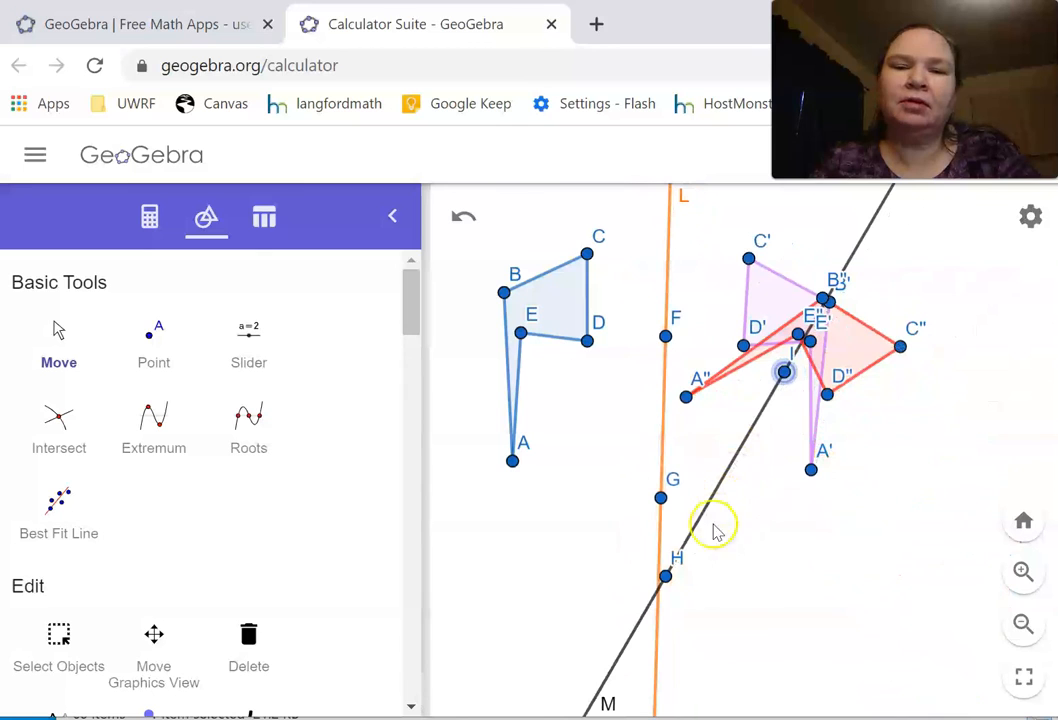
left_click_drag(688, 583, 888, 477)
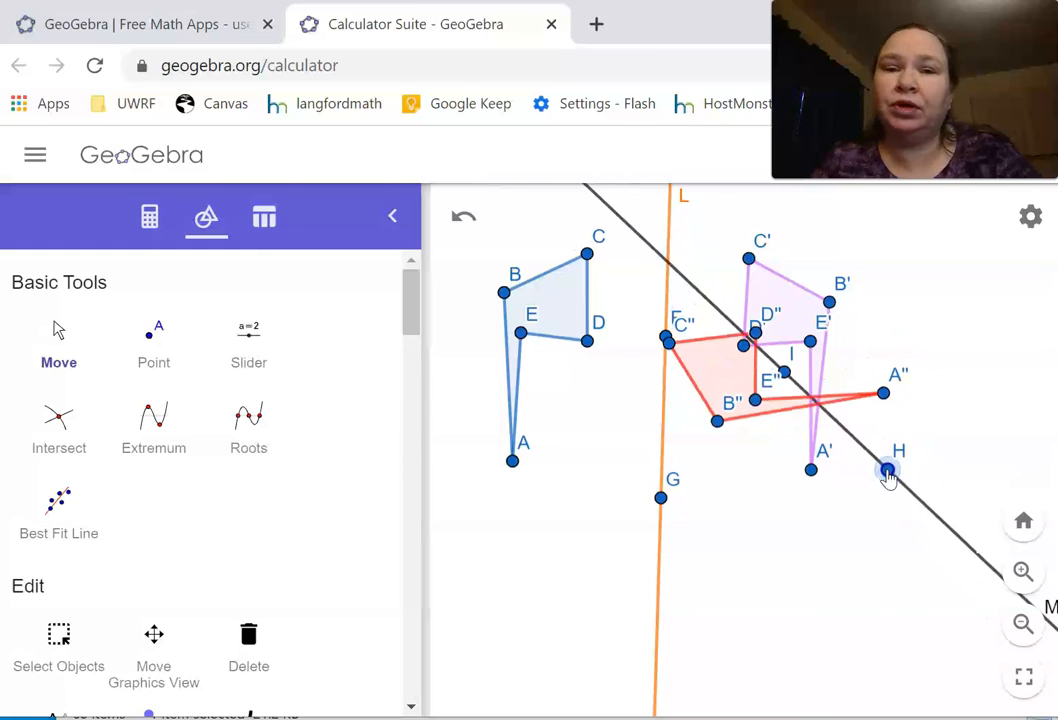